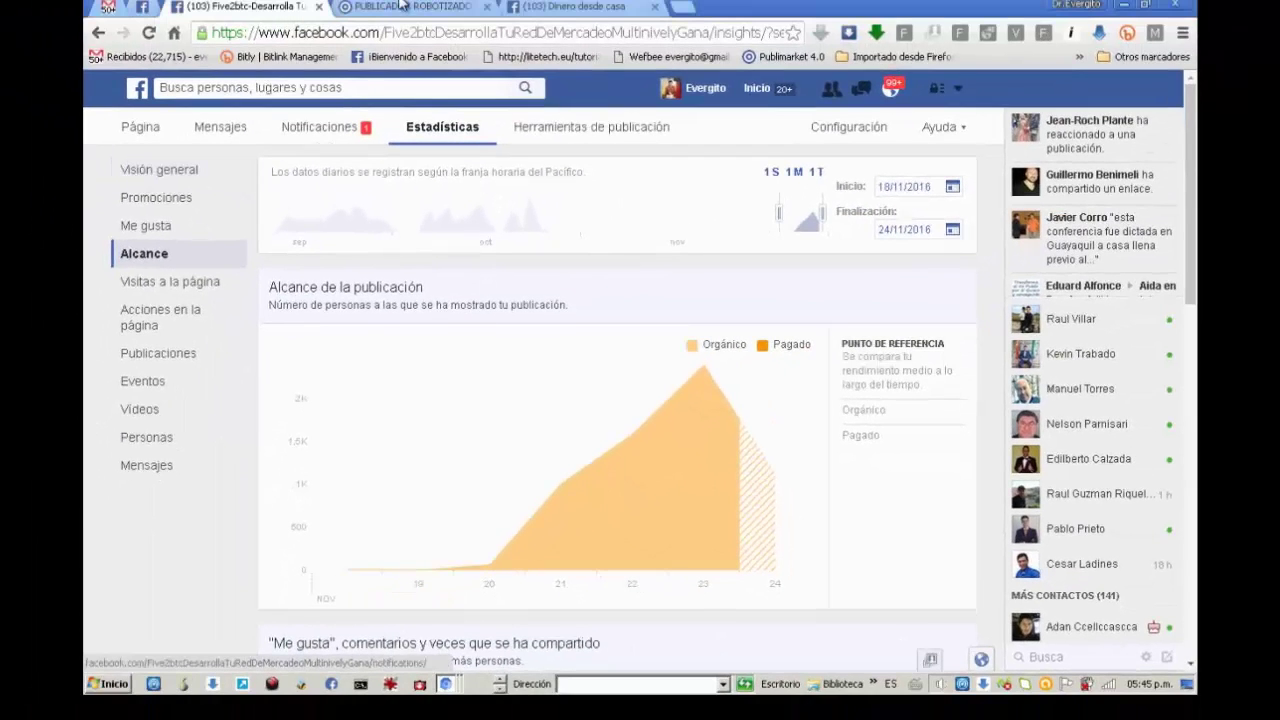
Examine the Facebook page's video playback statistics, checking on the publisher's schedule page while it loads.
{"action": "left_click", "coordinate": [402, 8]}
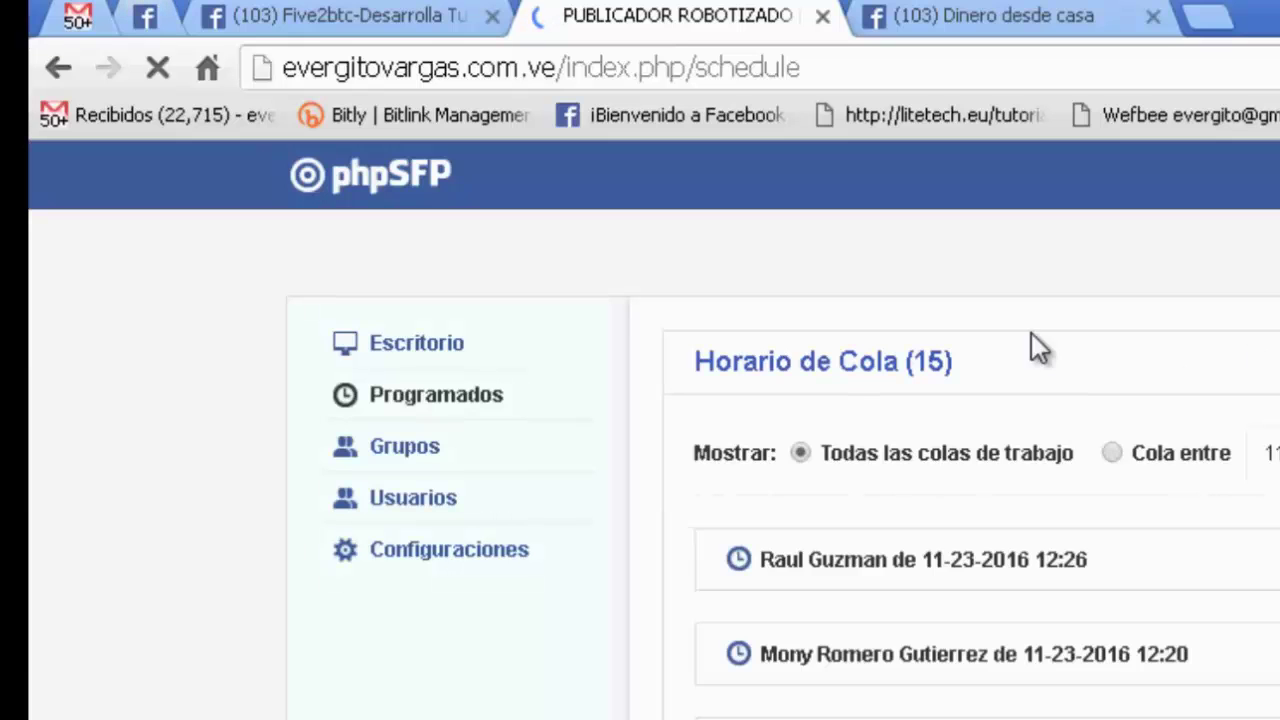
{"action": "left_click", "coordinate": [333, 14]}
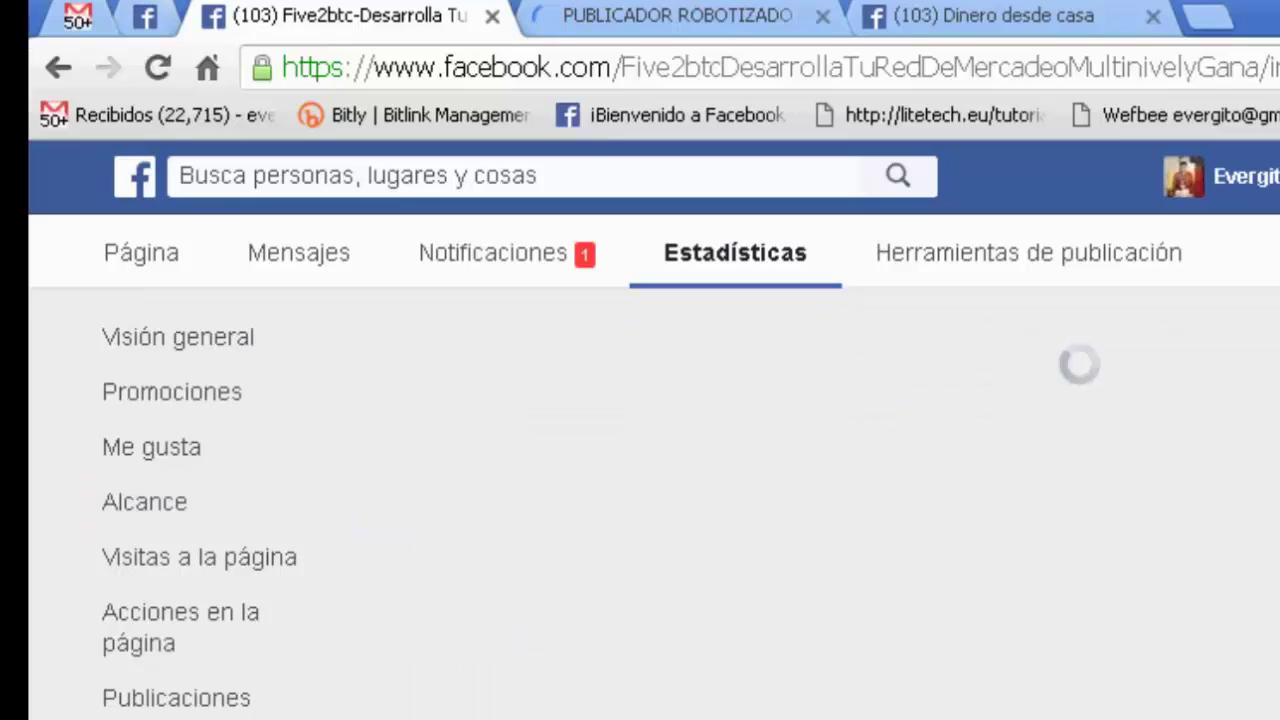
{"action": "left_click", "coordinate": [705, 17]}
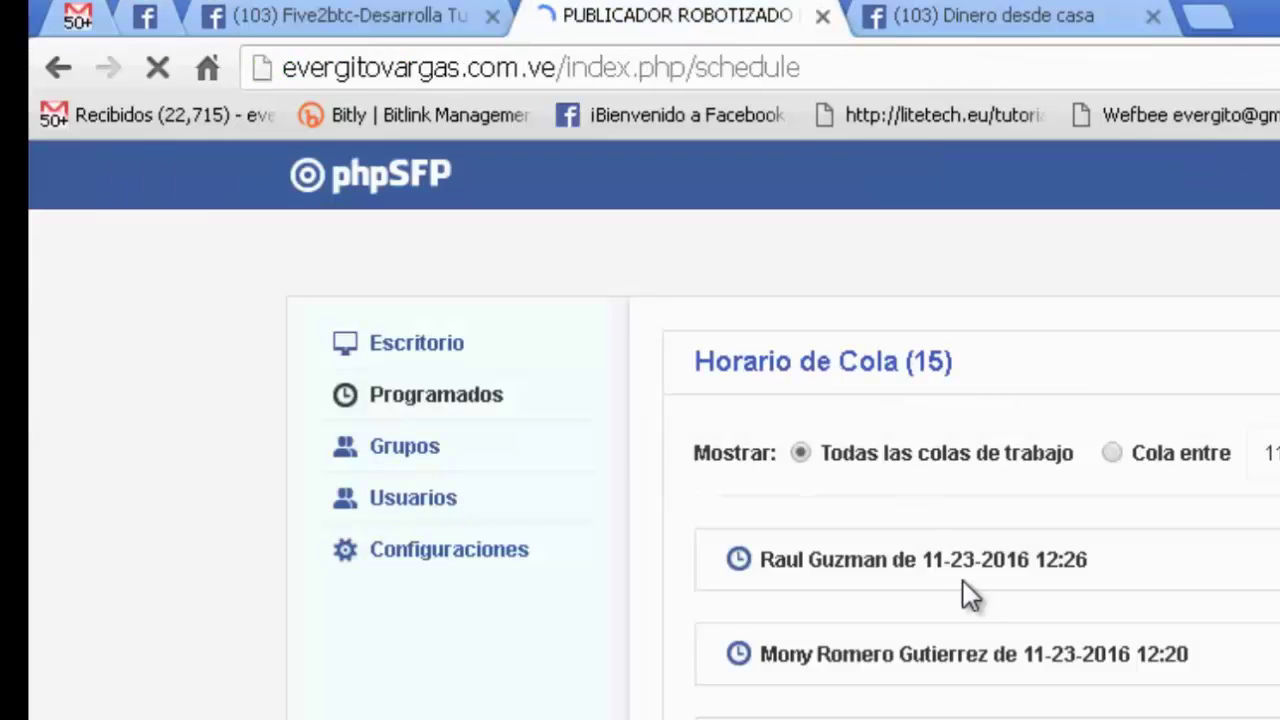
{"action": "left_click", "coordinate": [366, 20]}
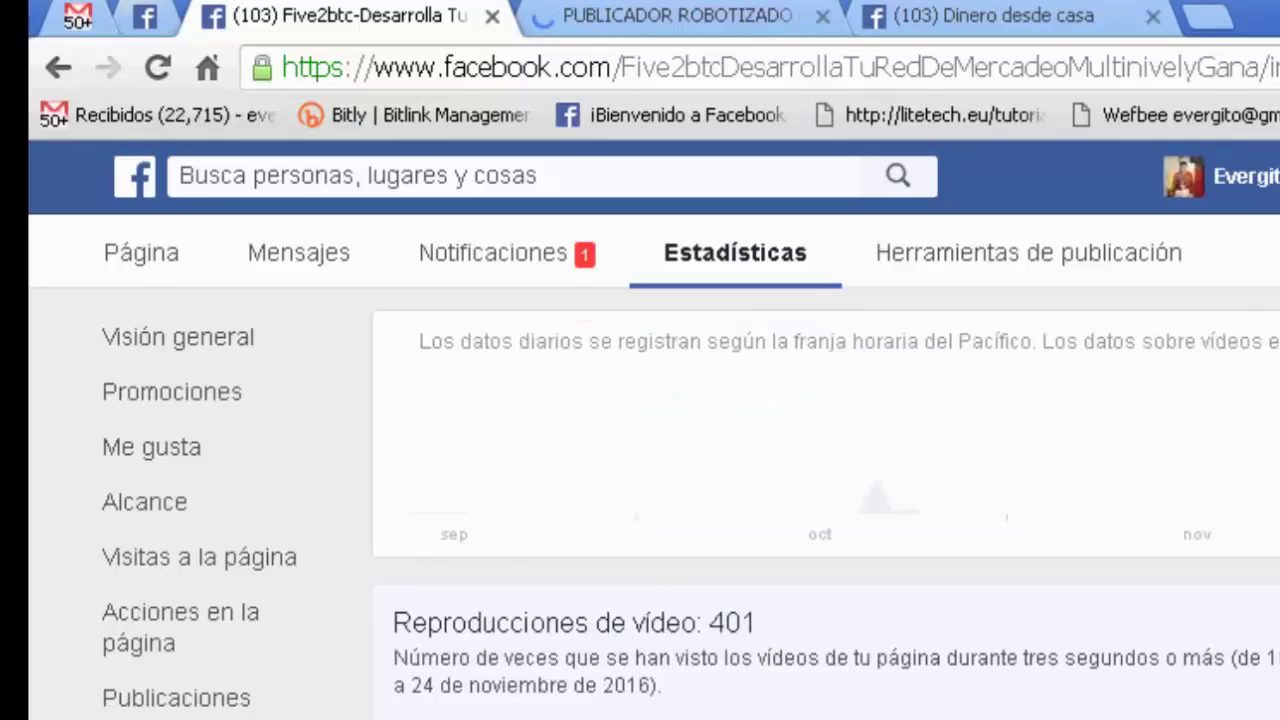
{"action": "scroll", "coordinate": [826, 500], "scroll_direction": "down", "scroll_amount": 4}
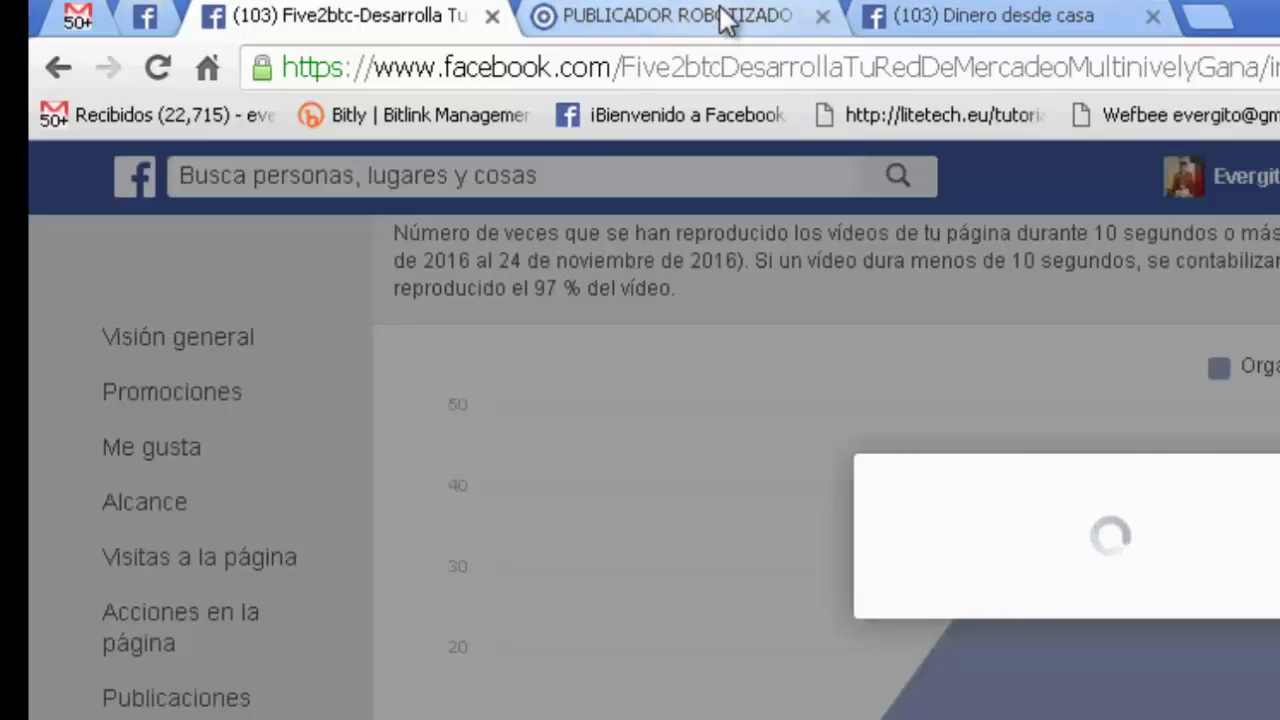
Switch to the robotized publisher's schedule page and review the three active queues dated 11-22-2016.
{"action": "left_click", "coordinate": [724, 15]}
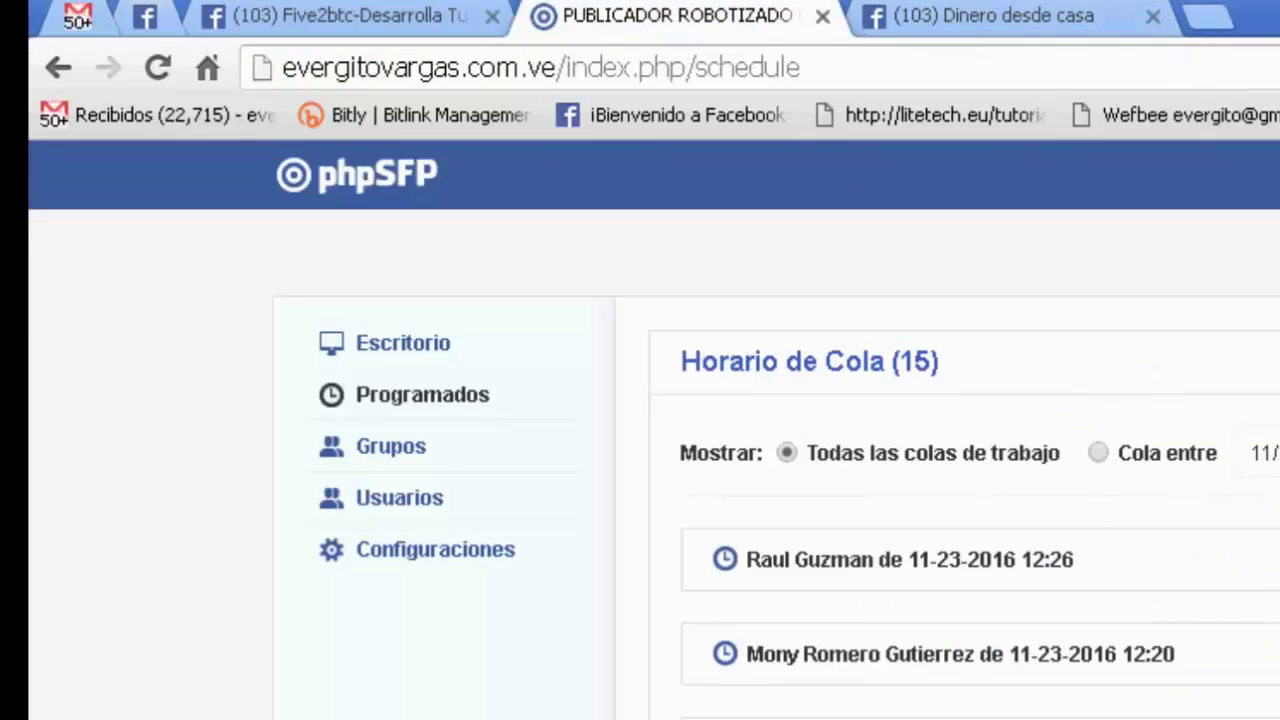
{"action": "scroll", "coordinate": [1270, 500], "scroll_direction": "down", "scroll_amount": 1}
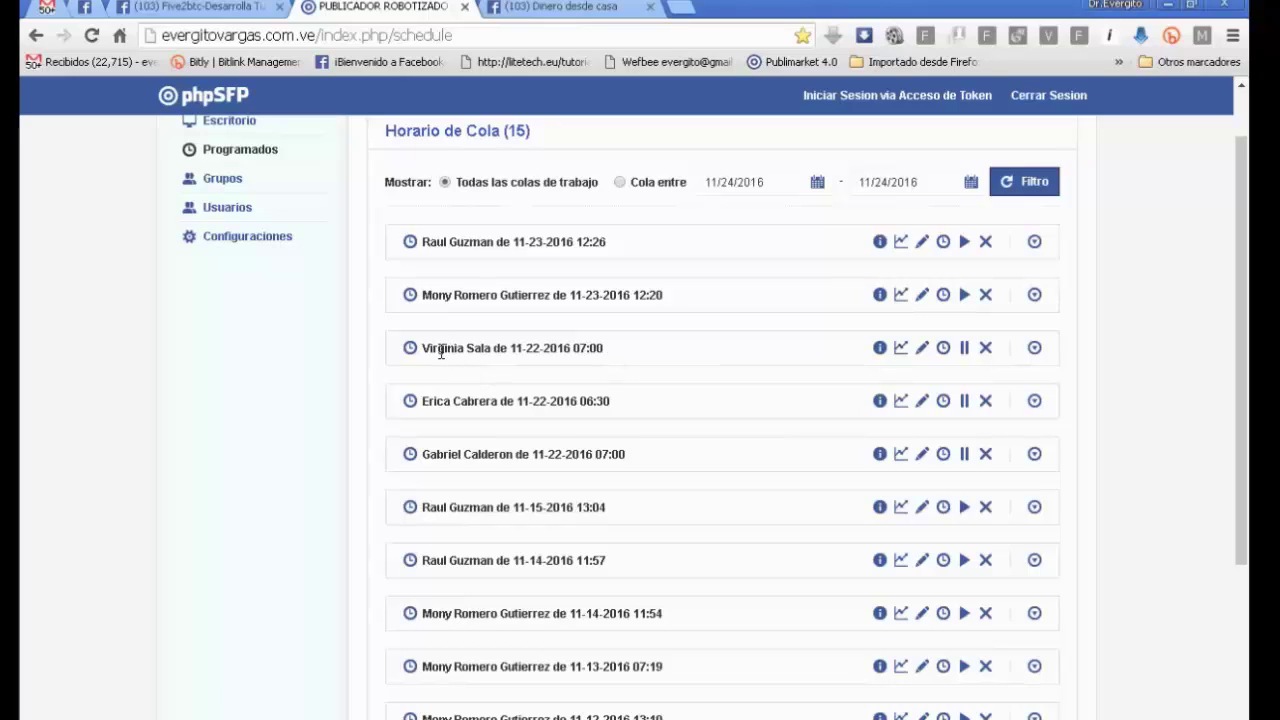
{"action": "left_click_drag", "start_coordinate": [437, 350], "coordinate": [504, 355]}
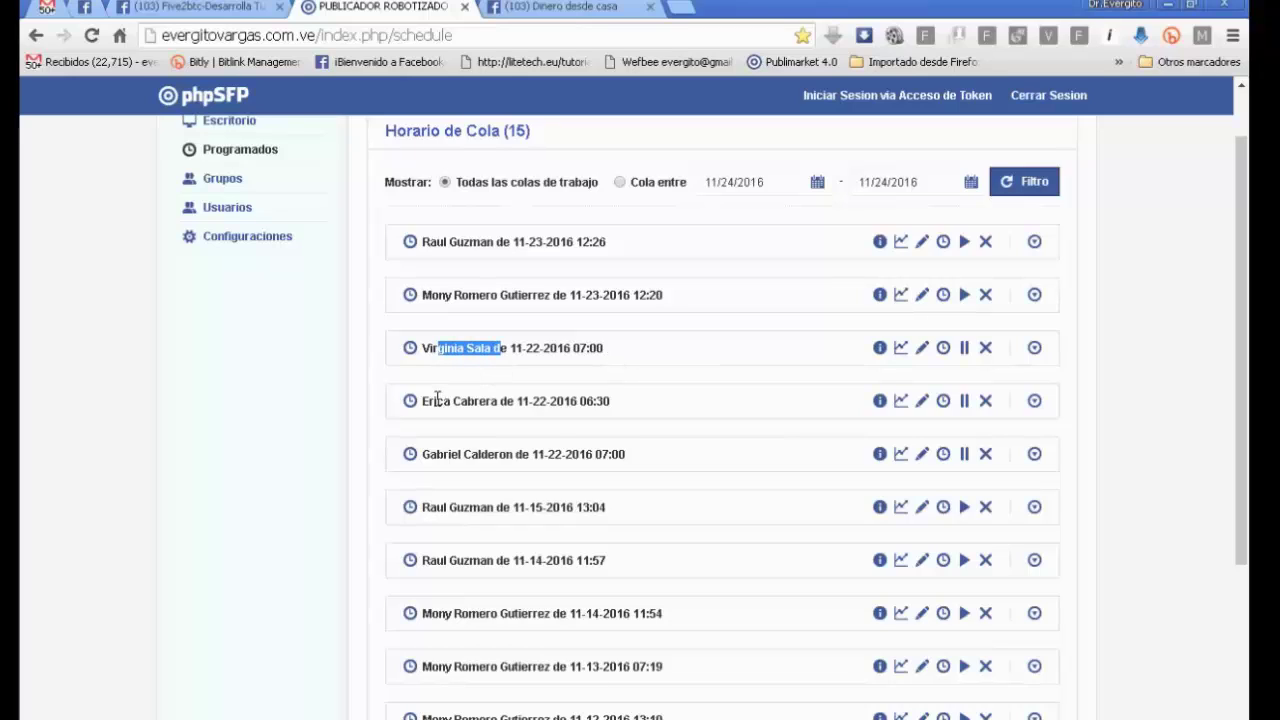
{"action": "left_click_drag", "start_coordinate": [437, 398], "coordinate": [506, 416]}
{"action": "left_click", "coordinate": [432, 458]}
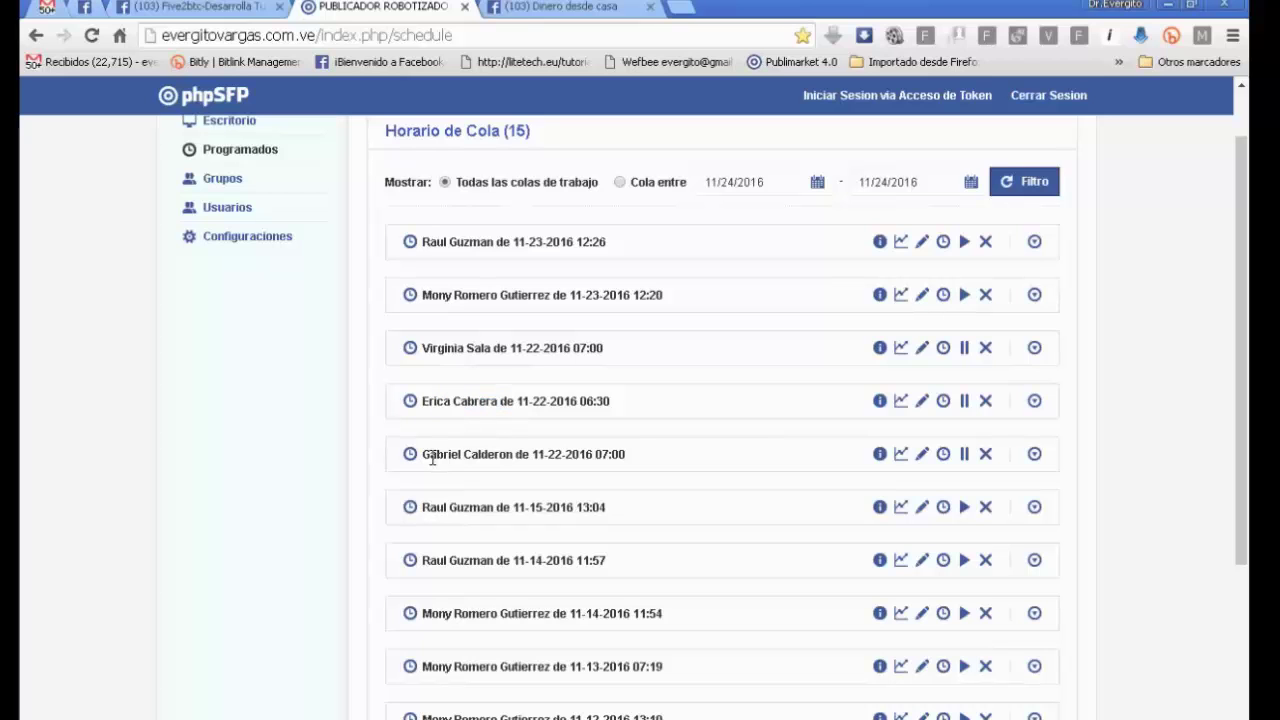
{"action": "left_click_drag", "start_coordinate": [432, 458], "coordinate": [502, 461]}
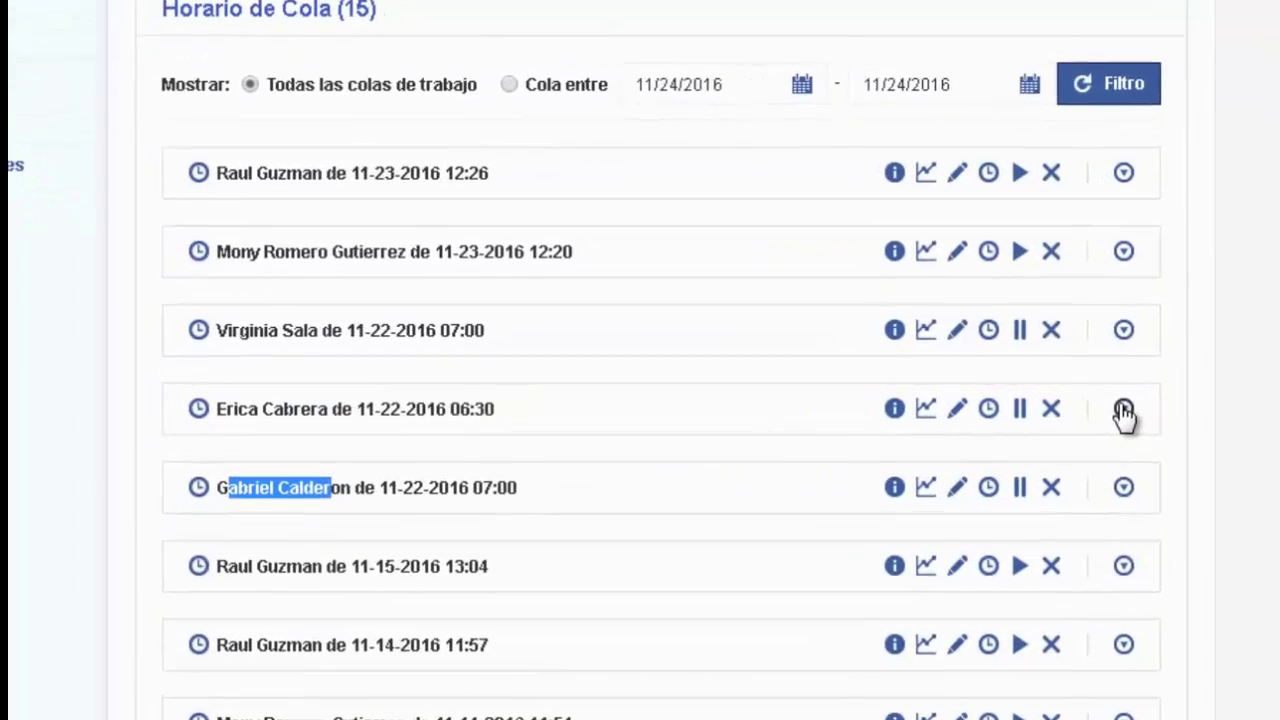
{"action": "left_click", "coordinate": [1124, 411]}
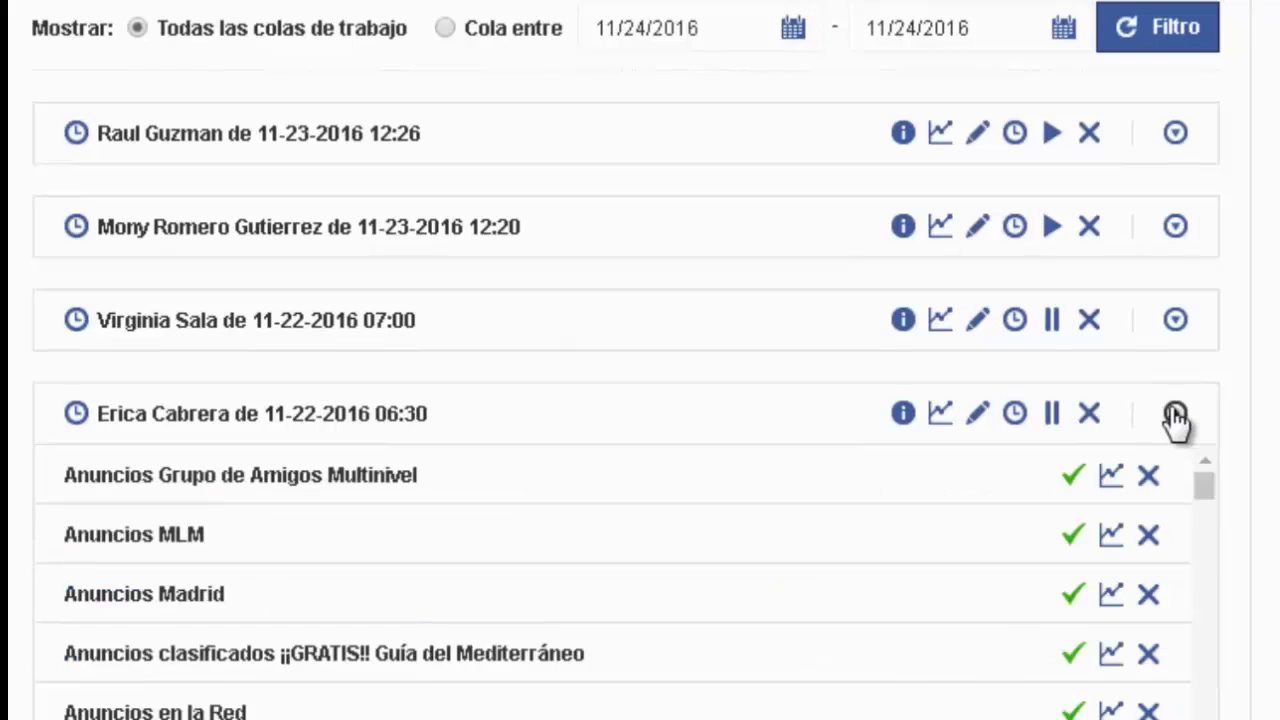
{"action": "scroll", "coordinate": [626, 400], "scroll_direction": "down", "scroll_amount": 3}
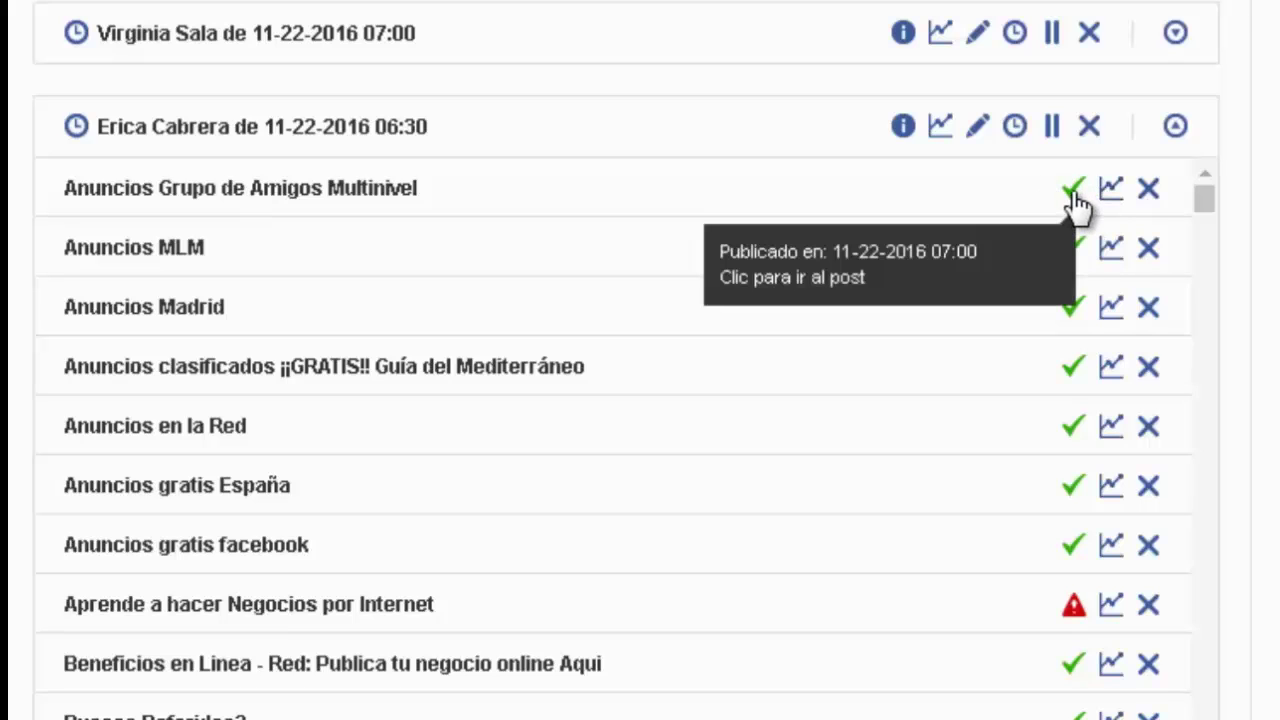
{"action": "left_click_drag", "start_coordinate": [1204, 200], "coordinate": [1202, 281]}
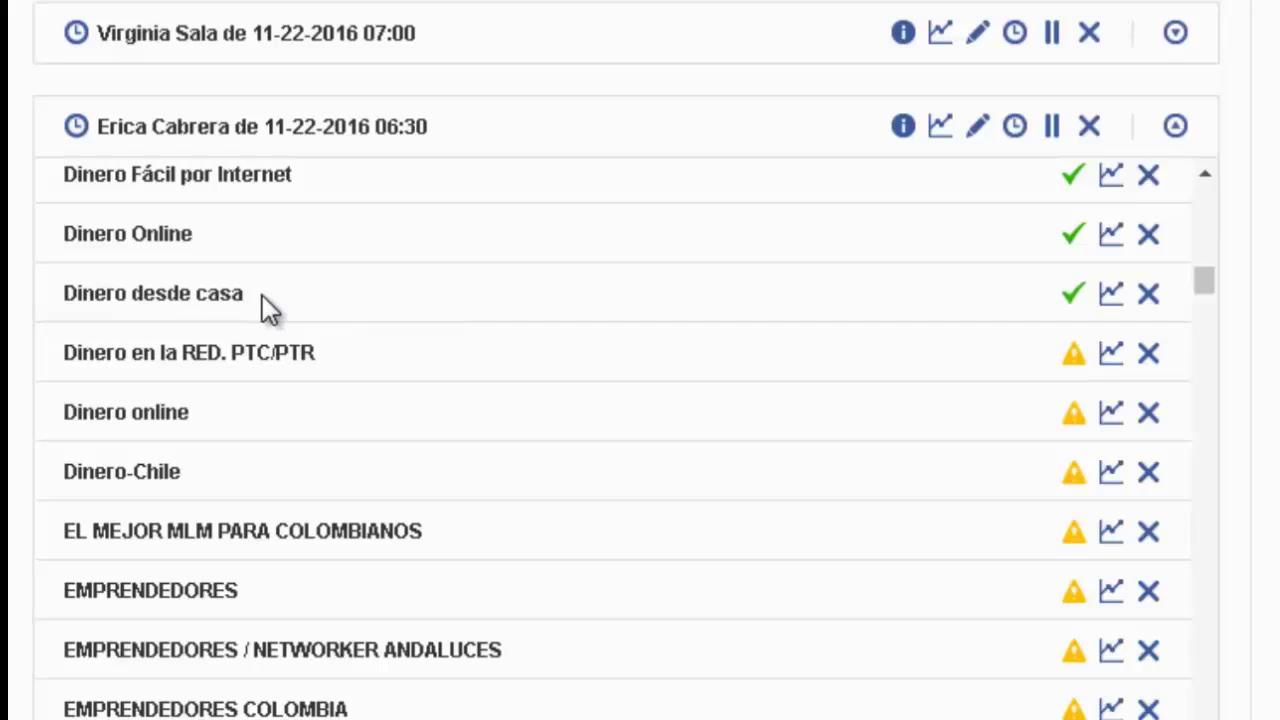
Check the publication time of the "Dinero desde casa" entry and view its published post on Facebook.
{"action": "left_click_drag", "start_coordinate": [62, 302], "coordinate": [250, 306]}
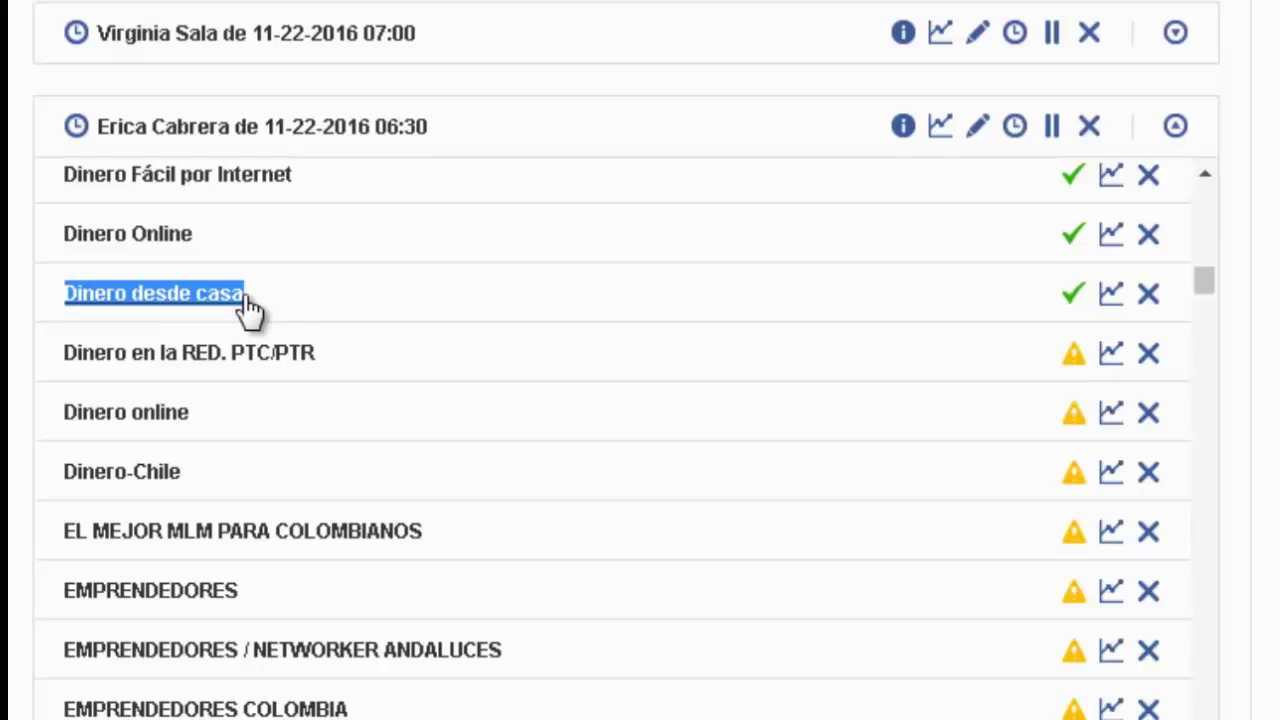
{"action": "mouse_move", "coordinate": [1071, 295]}
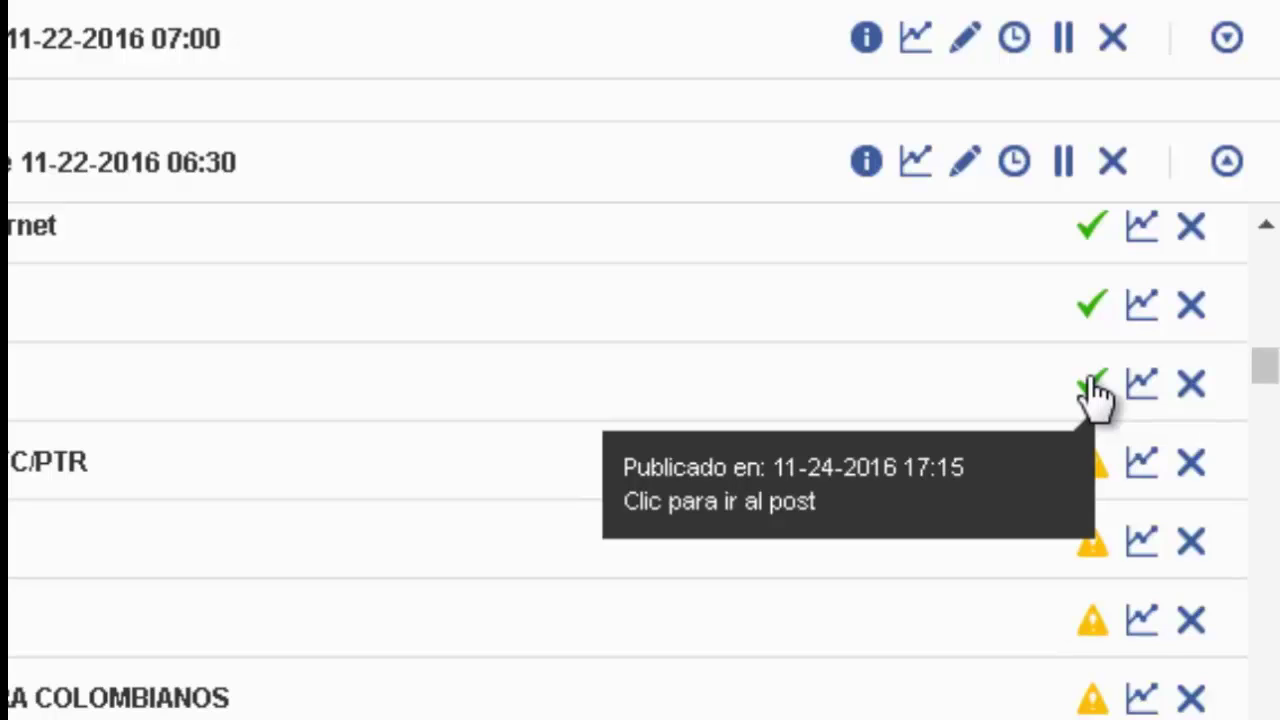
{"action": "mouse_move", "coordinate": [1160, 700]}
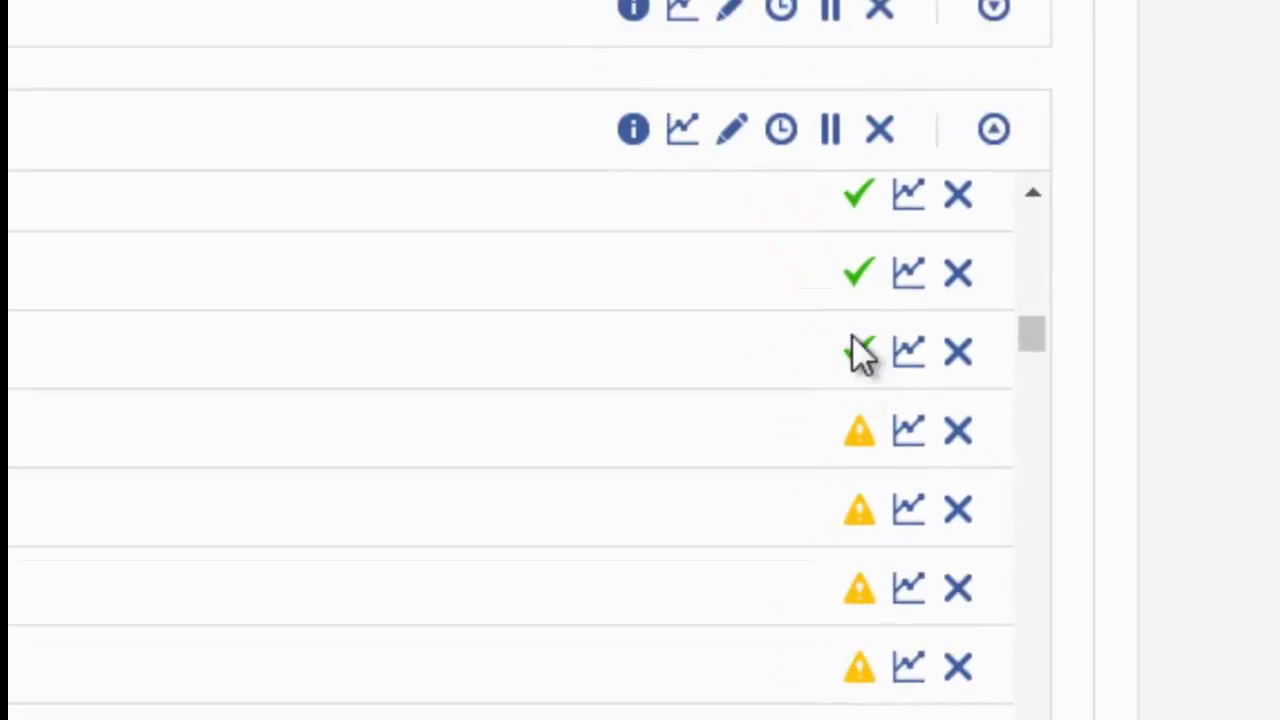
{"action": "mouse_move", "coordinate": [862, 370]}
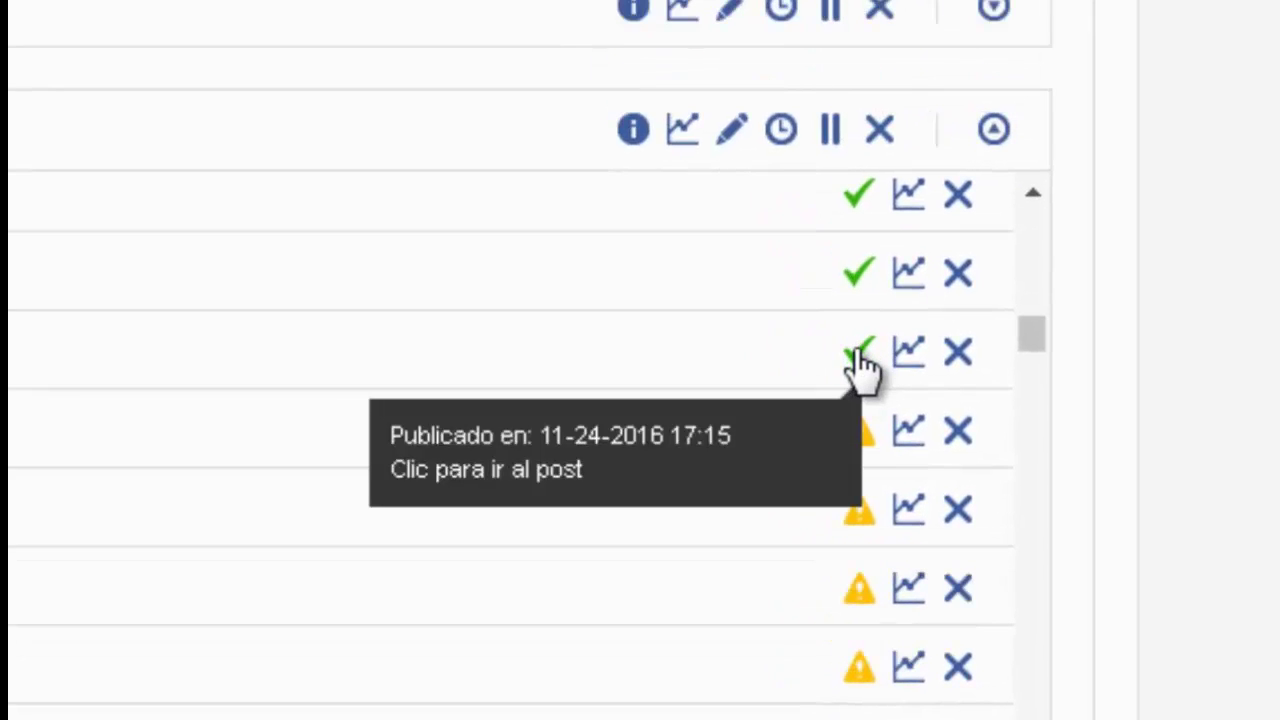
{"action": "left_click", "coordinate": [860, 358]}
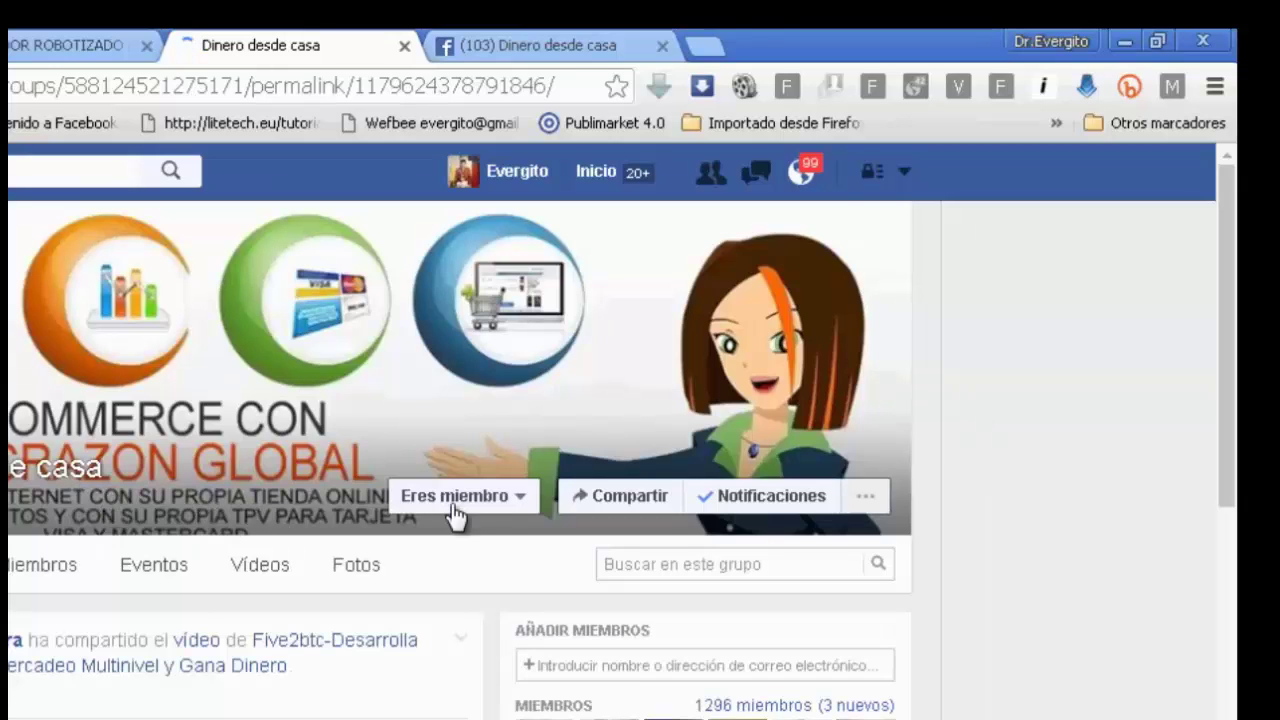
{"action": "scroll", "coordinate": [127, 600], "scroll_direction": "down", "scroll_amount": 4}
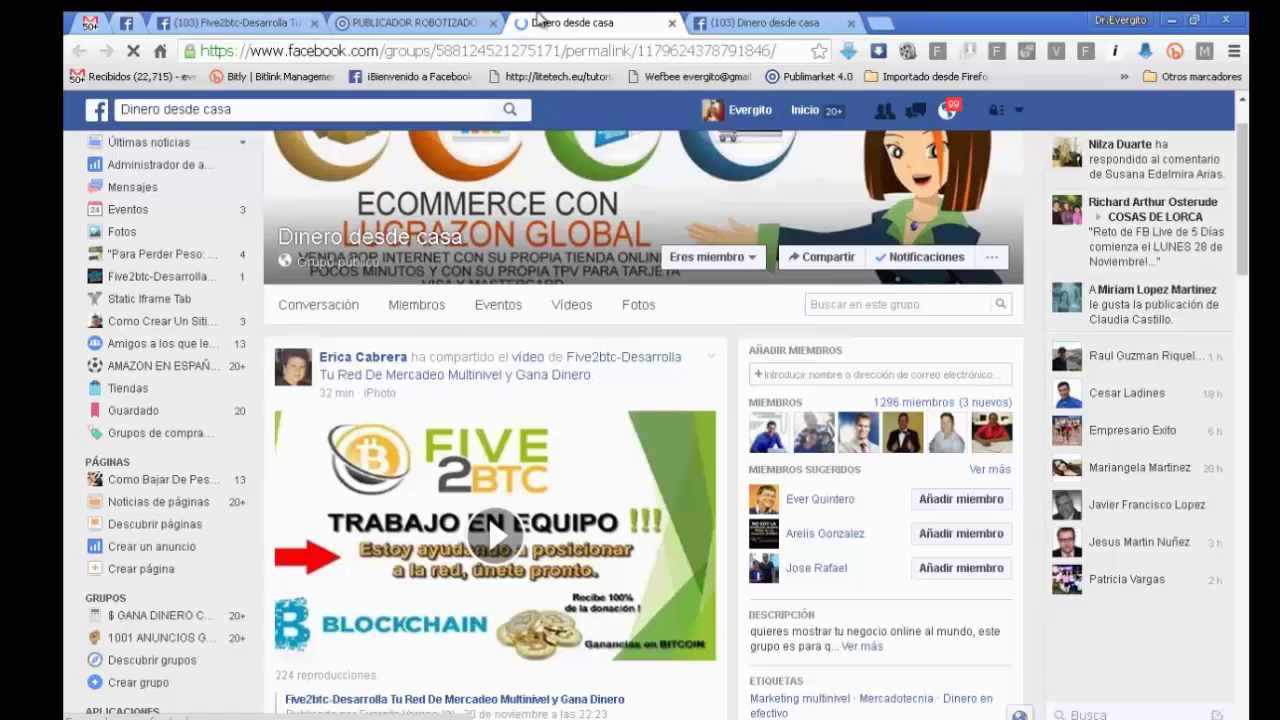
{"action": "left_click", "coordinate": [455, 23]}
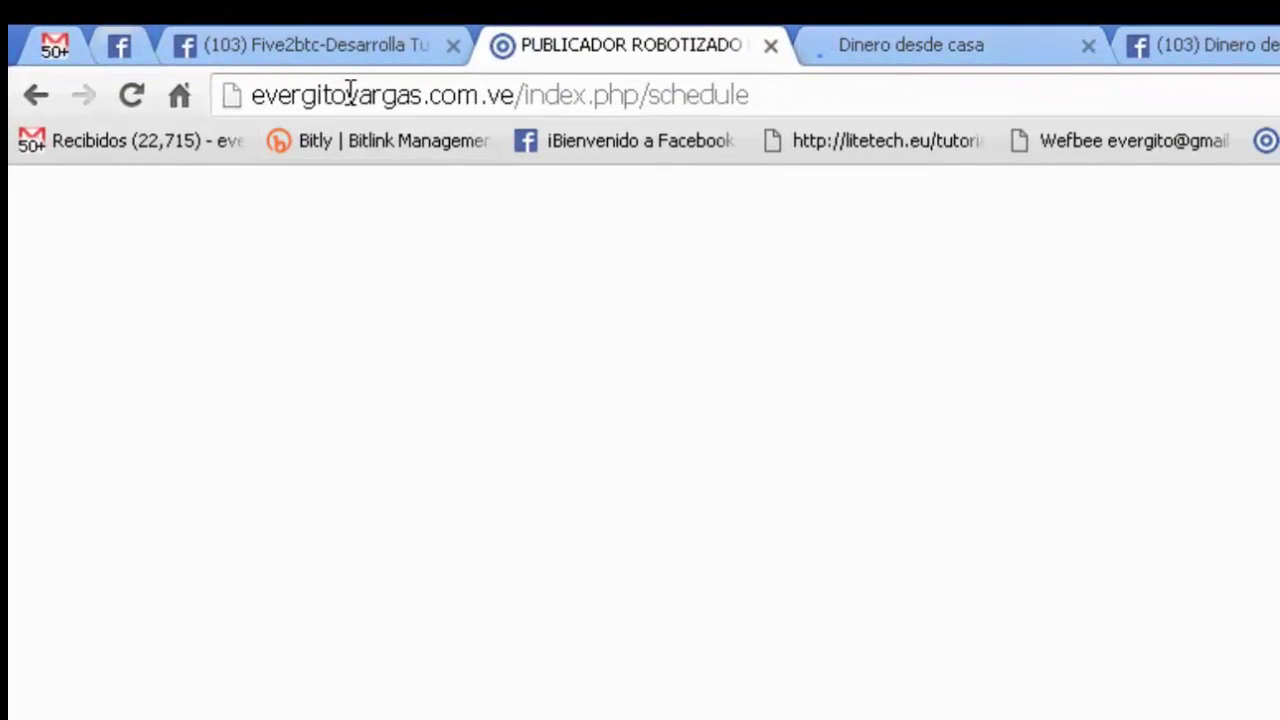
{"action": "double_click", "coordinate": [416, 94]}
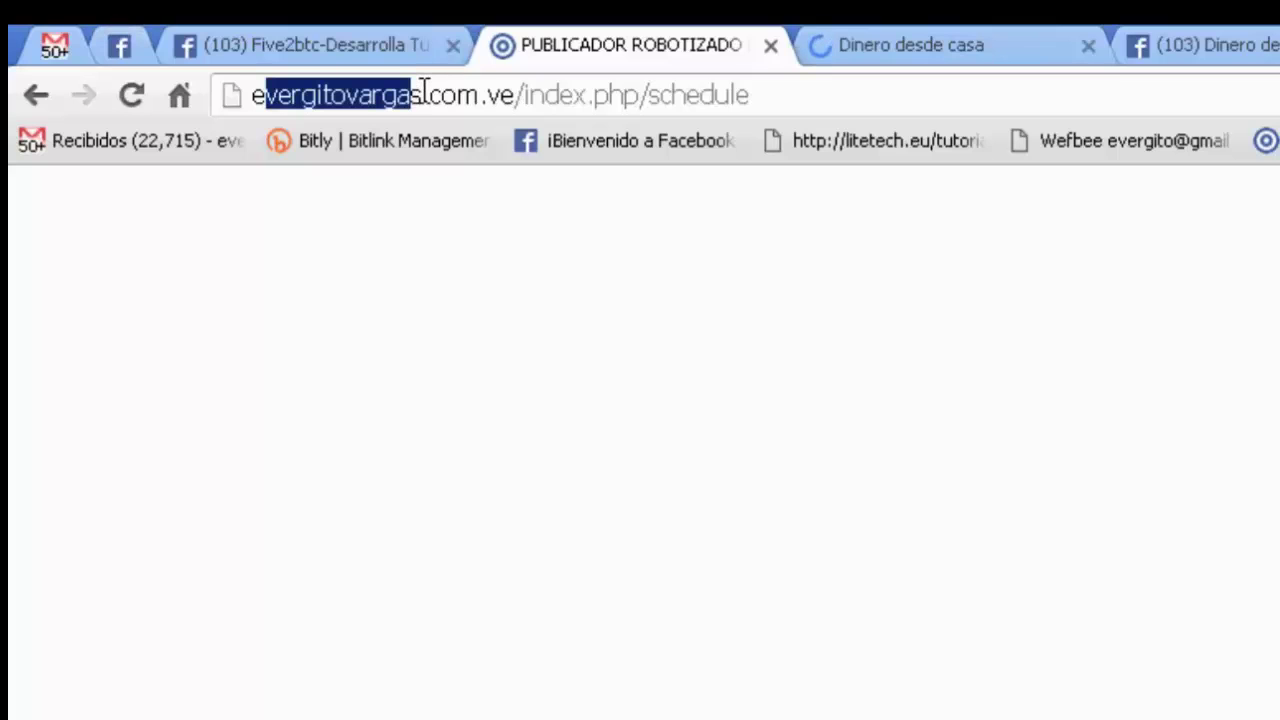
{"action": "left_click", "coordinate": [421, 94]}
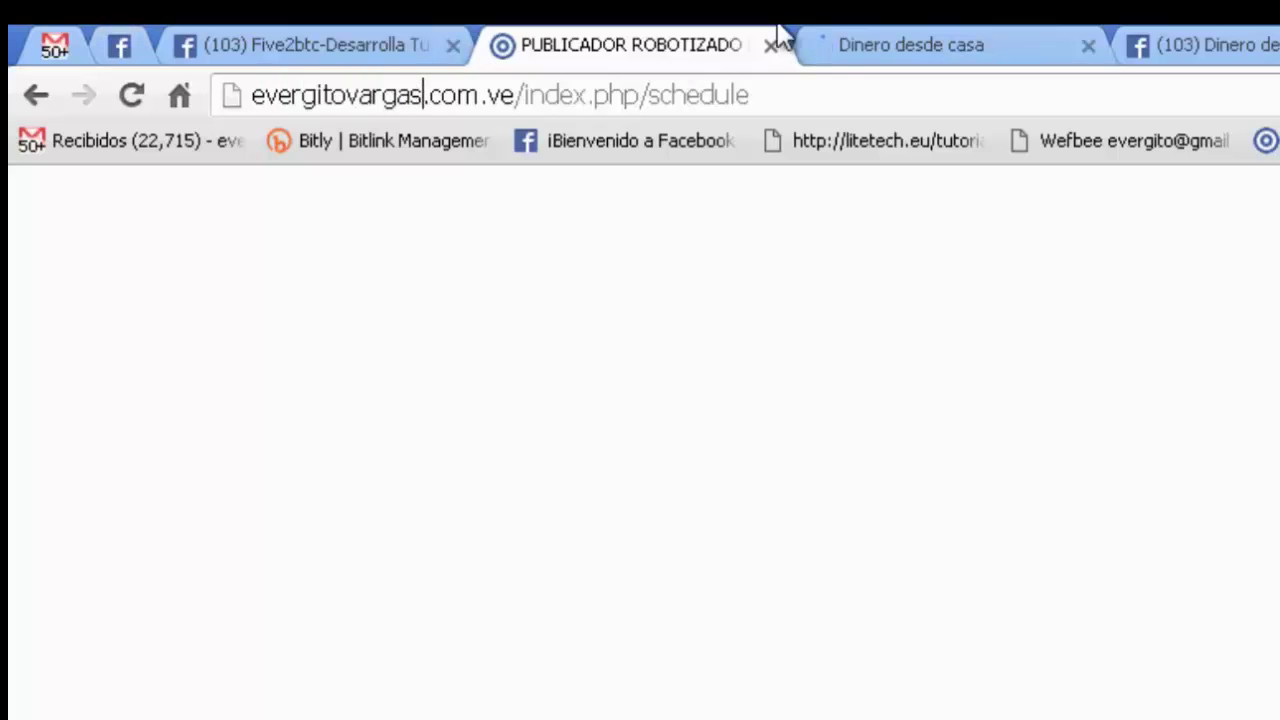
{"action": "left_click", "coordinate": [840, 50]}
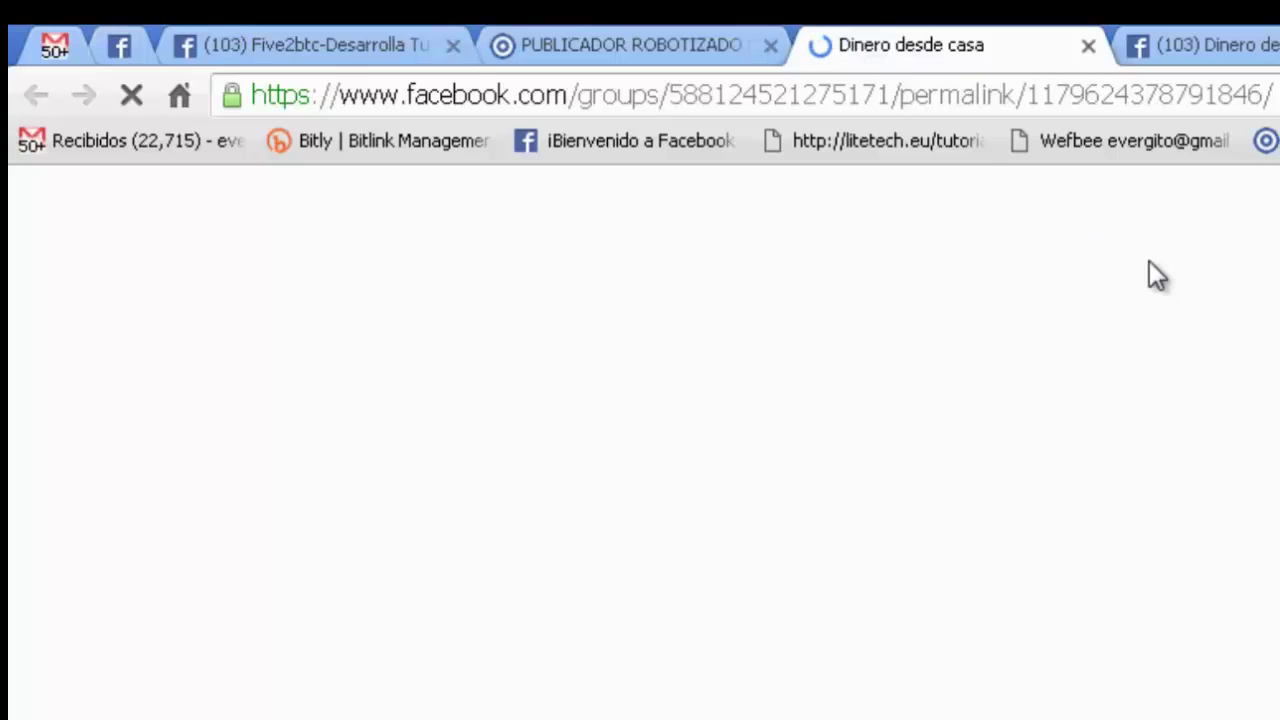
{"action": "left_click", "coordinate": [676, 48]}
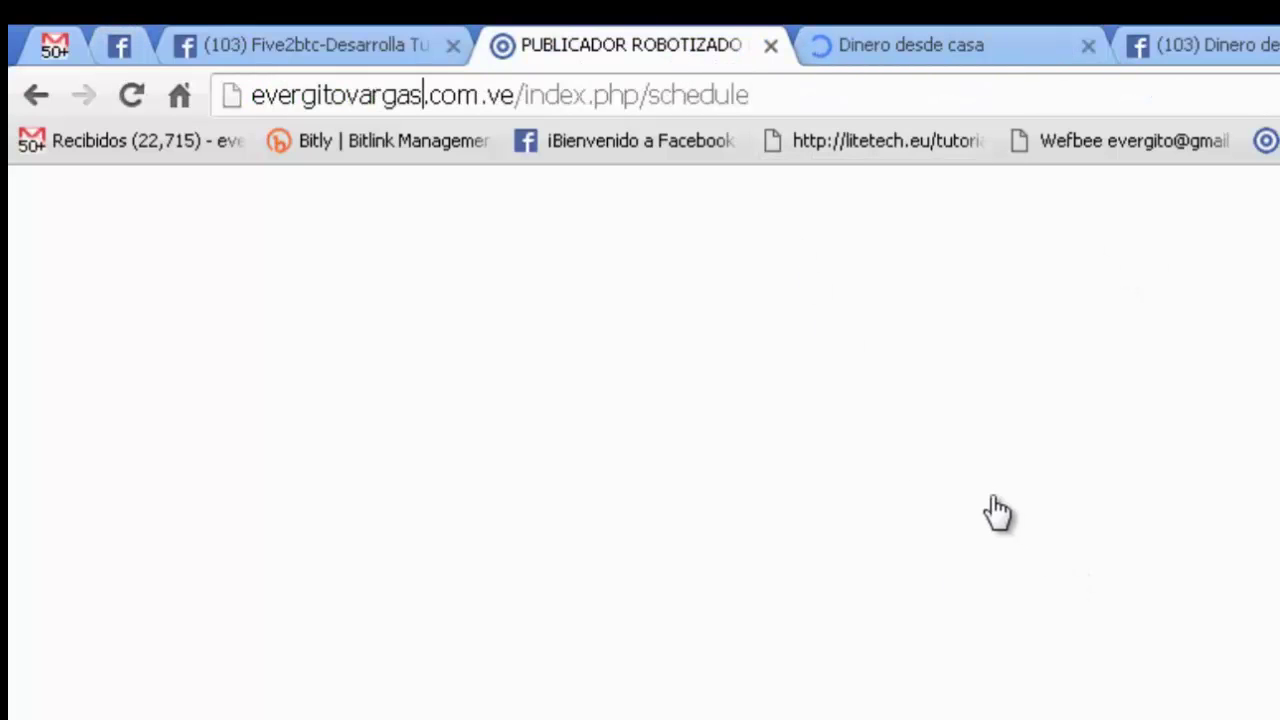
{"action": "left_click", "coordinate": [872, 48]}
{"action": "scroll", "coordinate": [1243, 335], "scroll_direction": "down", "scroll_amount": 4}
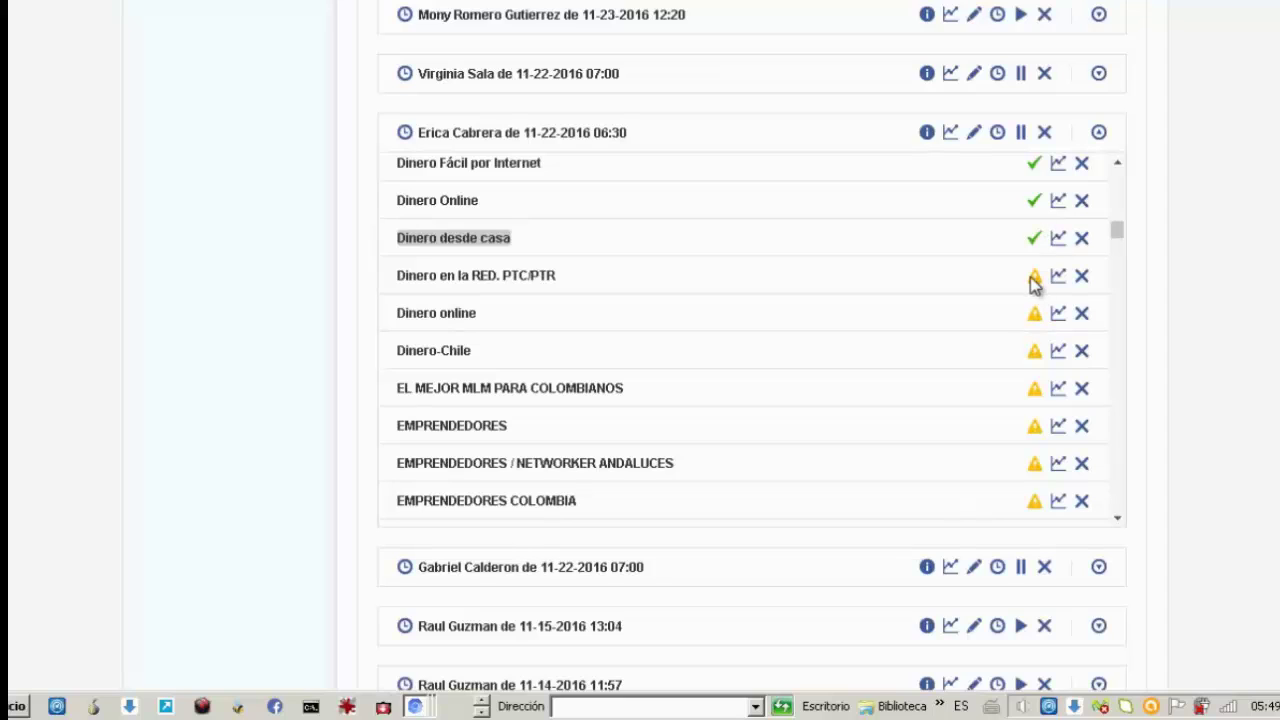
{"action": "left_click", "coordinate": [1099, 133]}
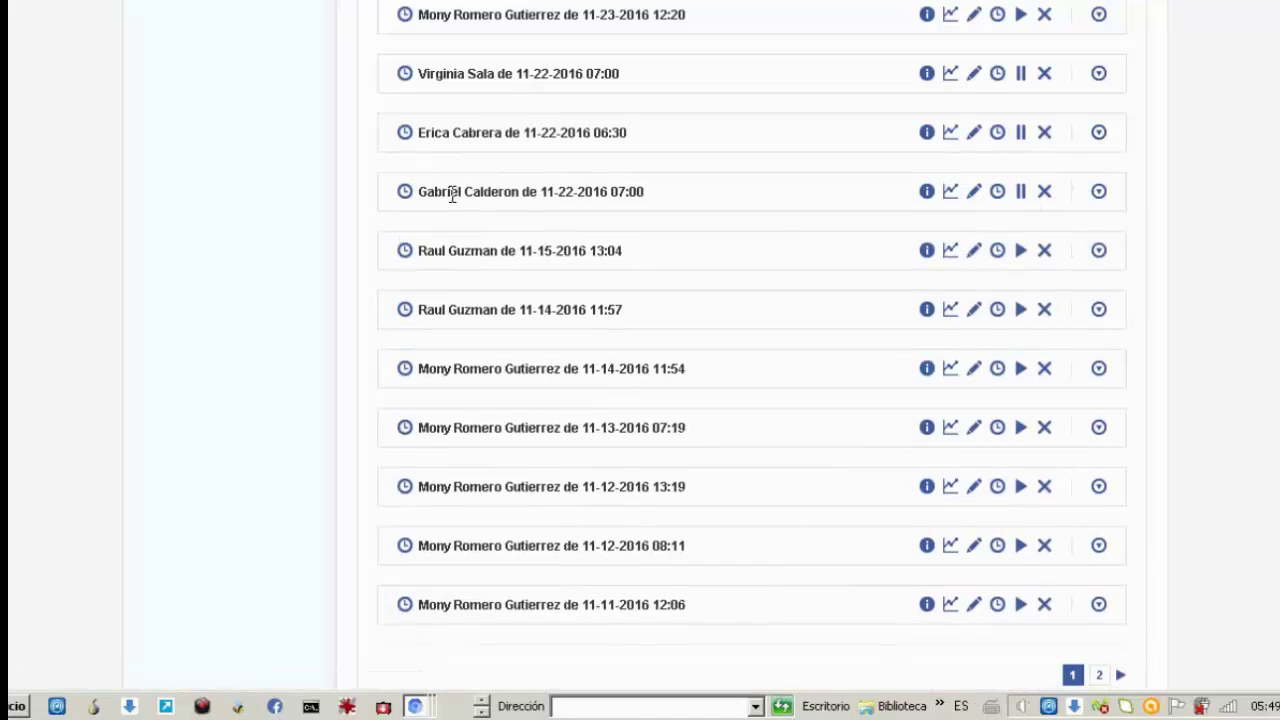
{"action": "left_click_drag", "start_coordinate": [452, 196], "coordinate": [514, 199]}
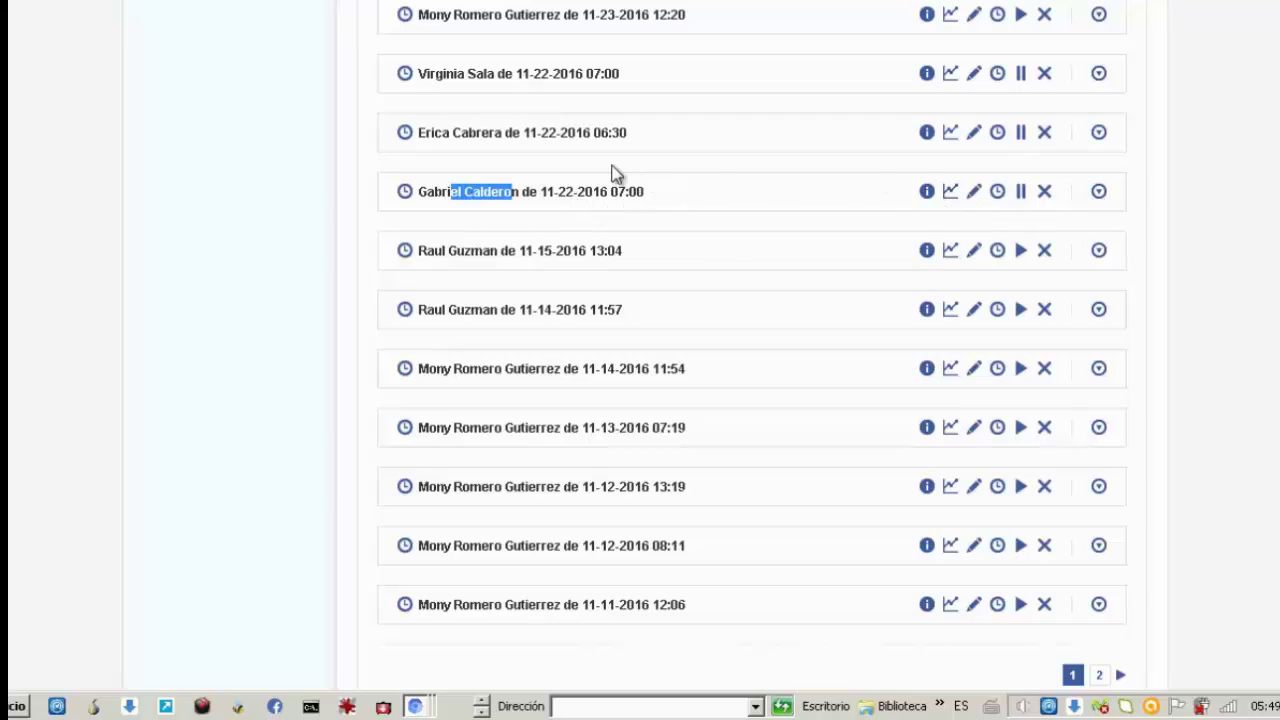
{"action": "left_click", "coordinate": [560, 198]}
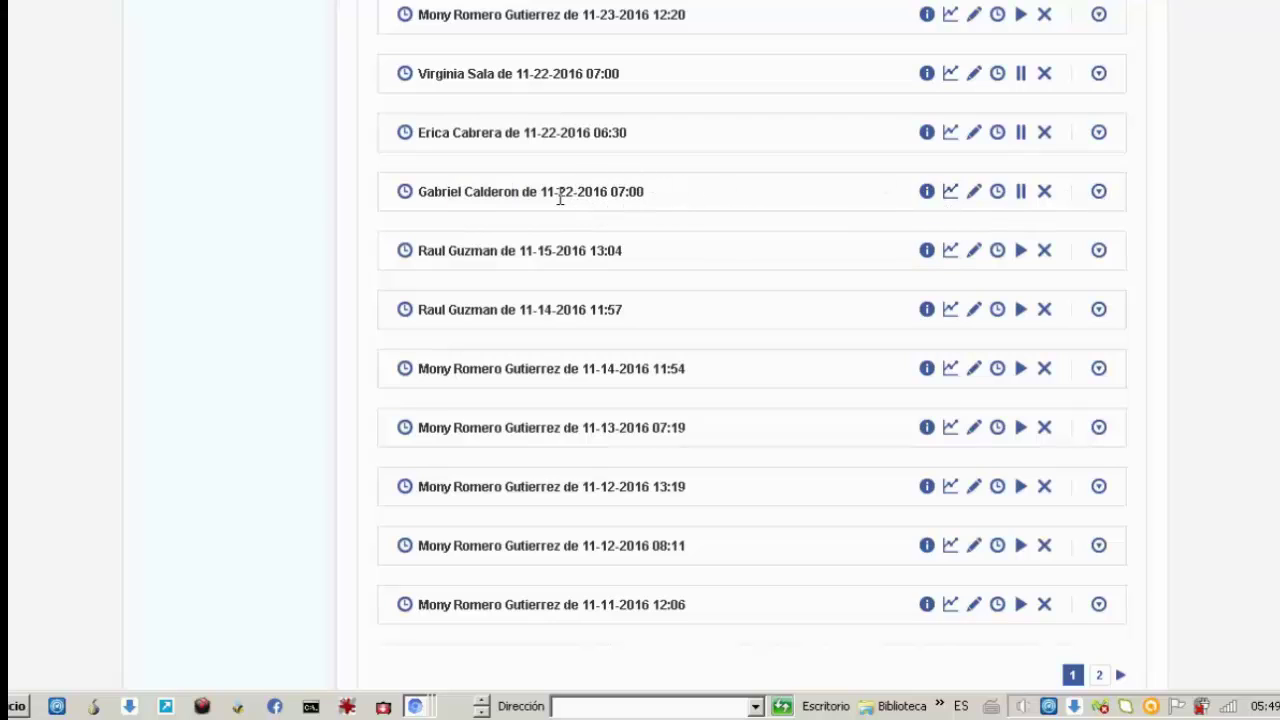
{"action": "left_click", "coordinate": [1099, 192]}
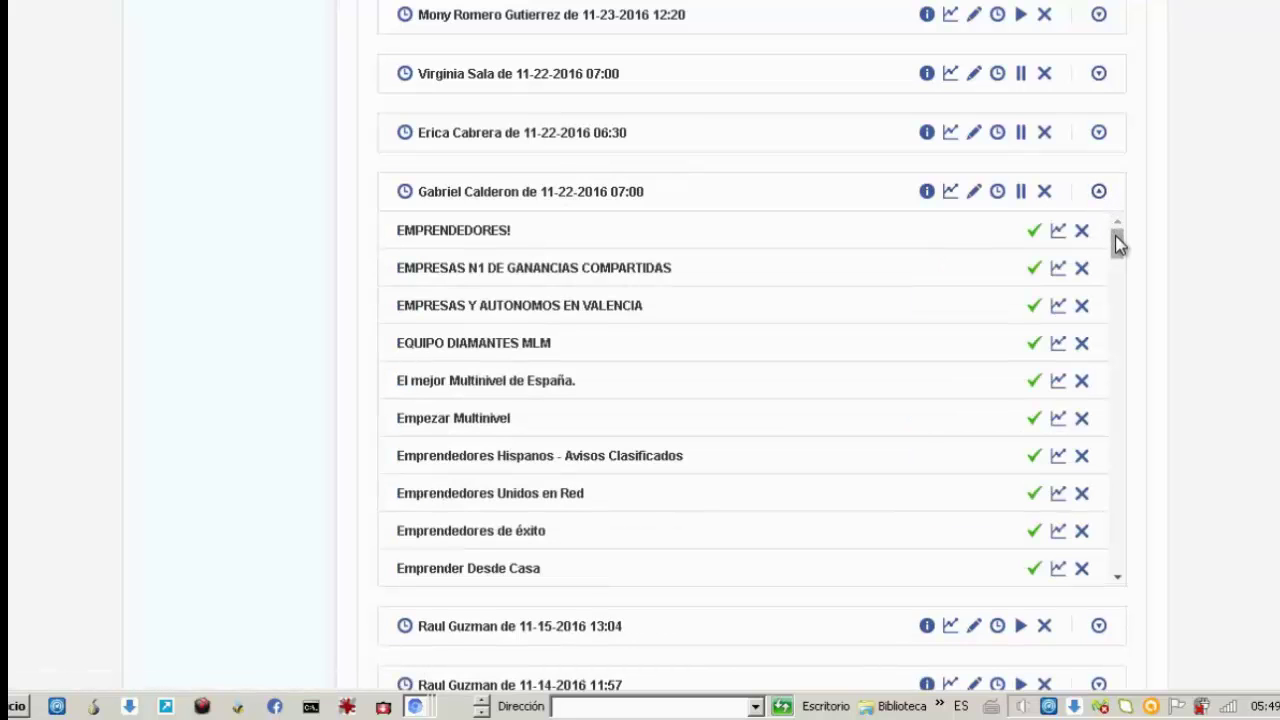
{"action": "left_click_drag", "start_coordinate": [1118, 257], "coordinate": [1120, 328]}
{"action": "mouse_move", "coordinate": [926, 191]}
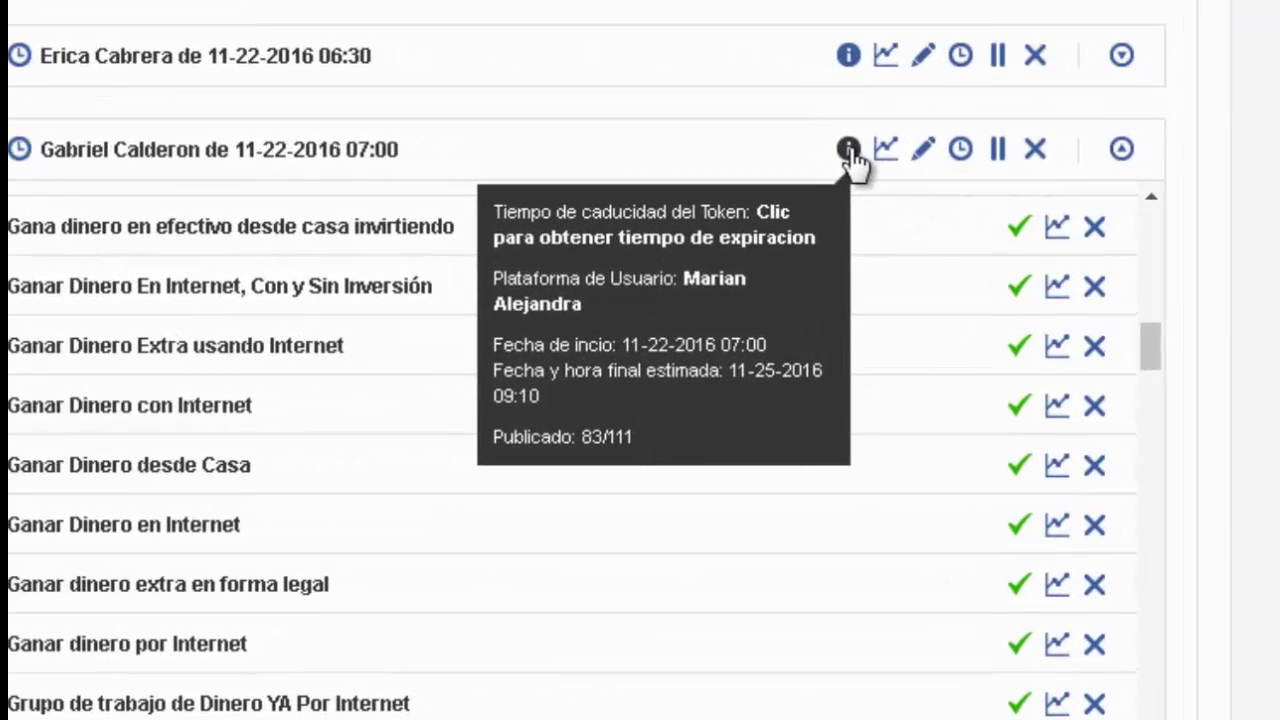
Find the queue's "PTCs 2015 GANA DINERO EN INTERNET" entry and read its published post on Facebook.
{"action": "scroll", "coordinate": [1150, 360], "scroll_direction": "down", "scroll_amount": 2}
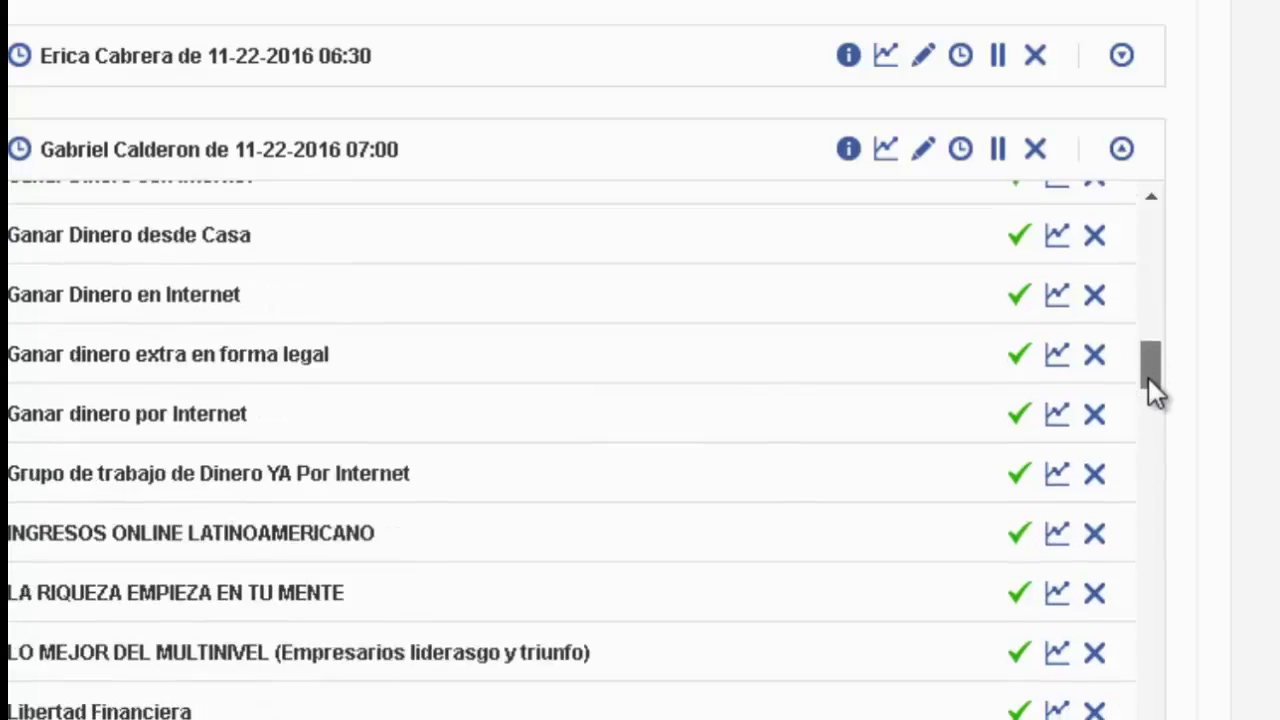
{"action": "left_click_drag", "start_coordinate": [1148, 377], "coordinate": [1137, 461]}
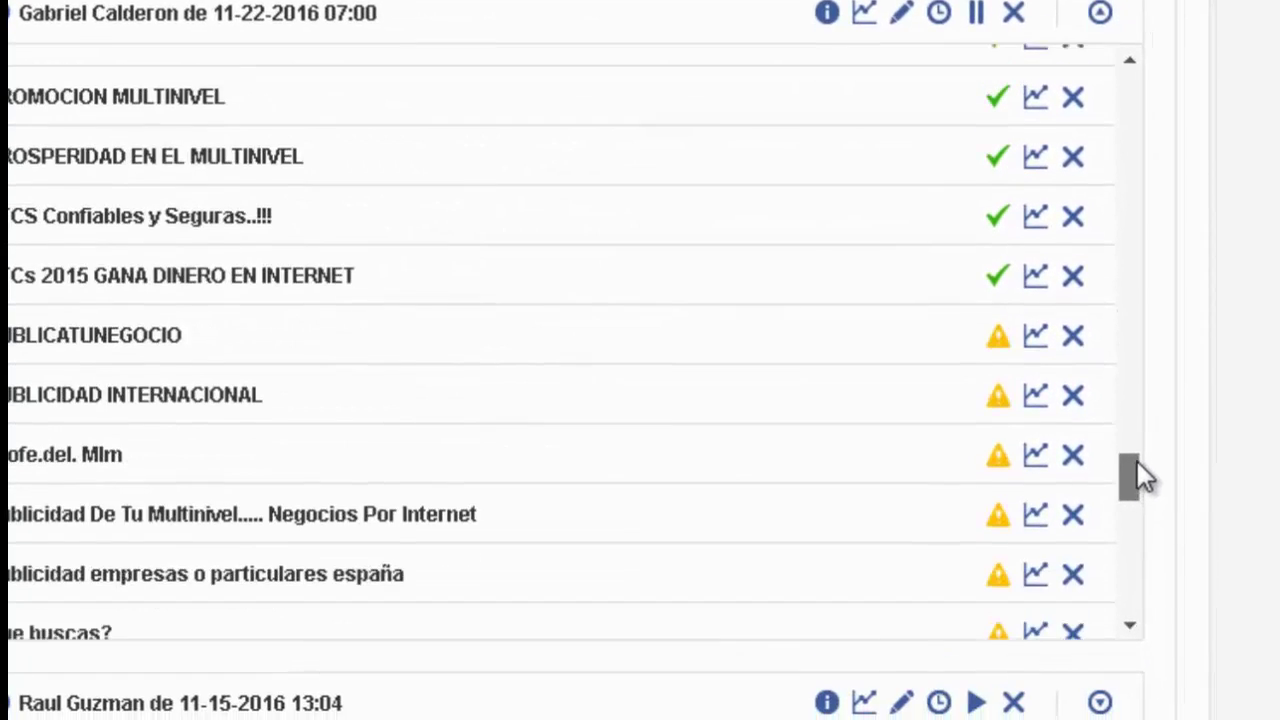
{"action": "mouse_move", "coordinate": [1003, 280]}
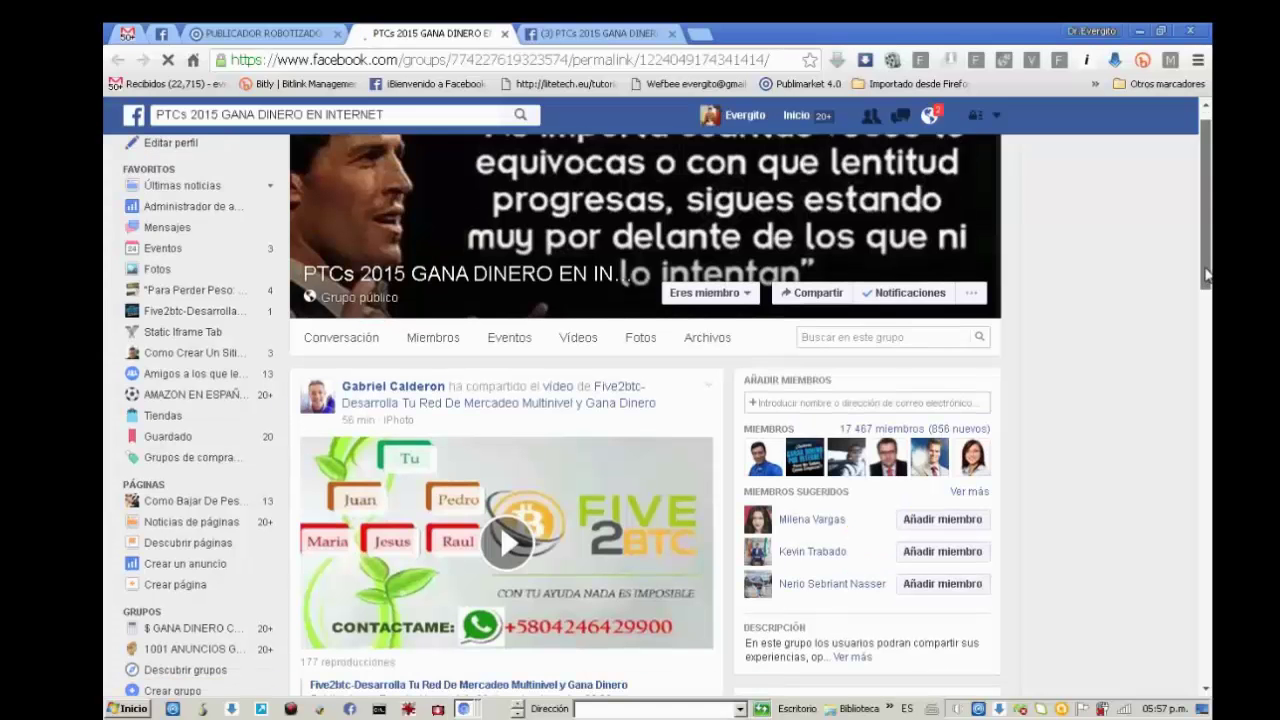
{"action": "scroll", "coordinate": [1206, 370], "scroll_direction": "down", "scroll_amount": 3}
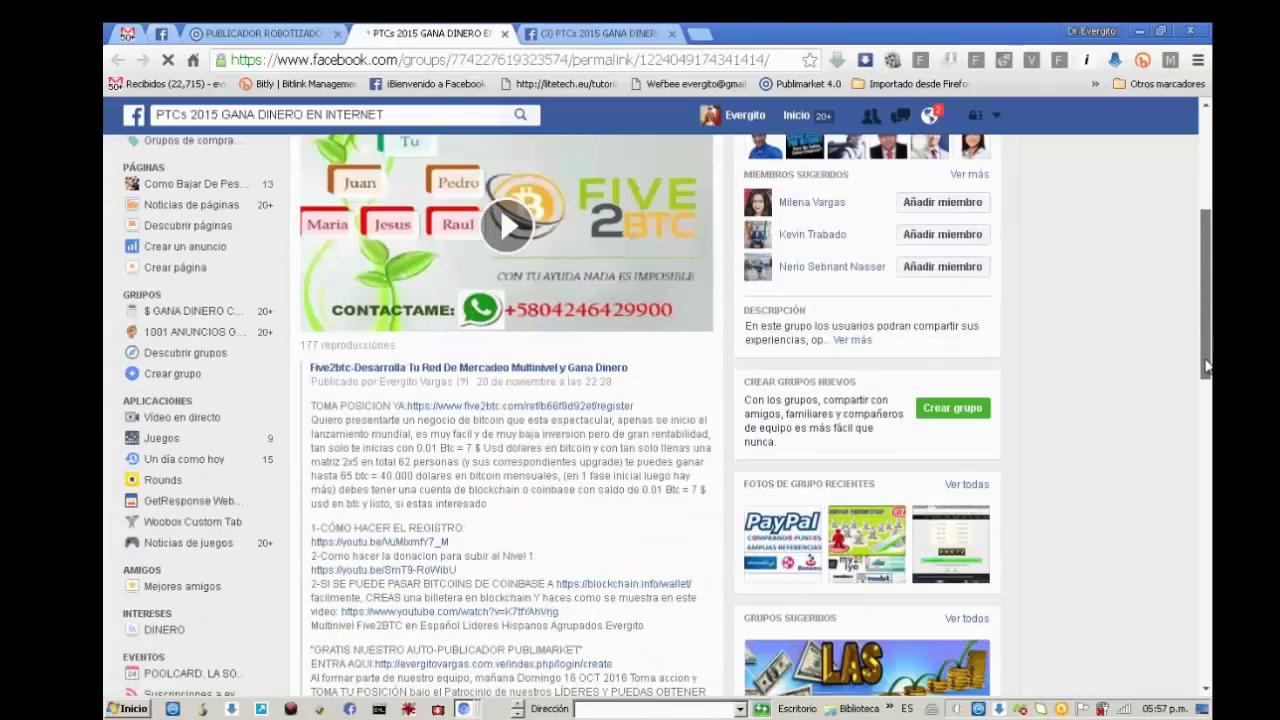
{"action": "left_click_drag", "start_coordinate": [1206, 368], "coordinate": [1193, 287]}
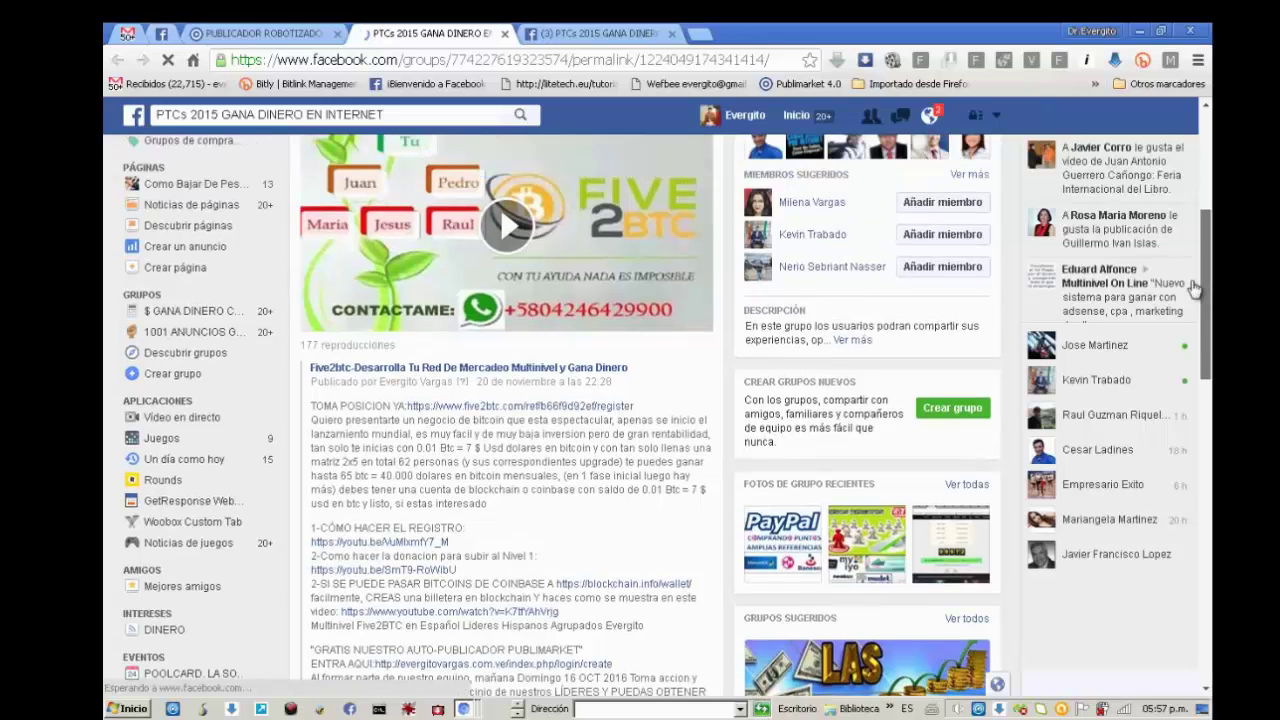
Show the video URL of the Five2btc video shared in the group post and copy it.
{"action": "scroll", "coordinate": [605, 452], "scroll_direction": "up", "scroll_amount": 2}
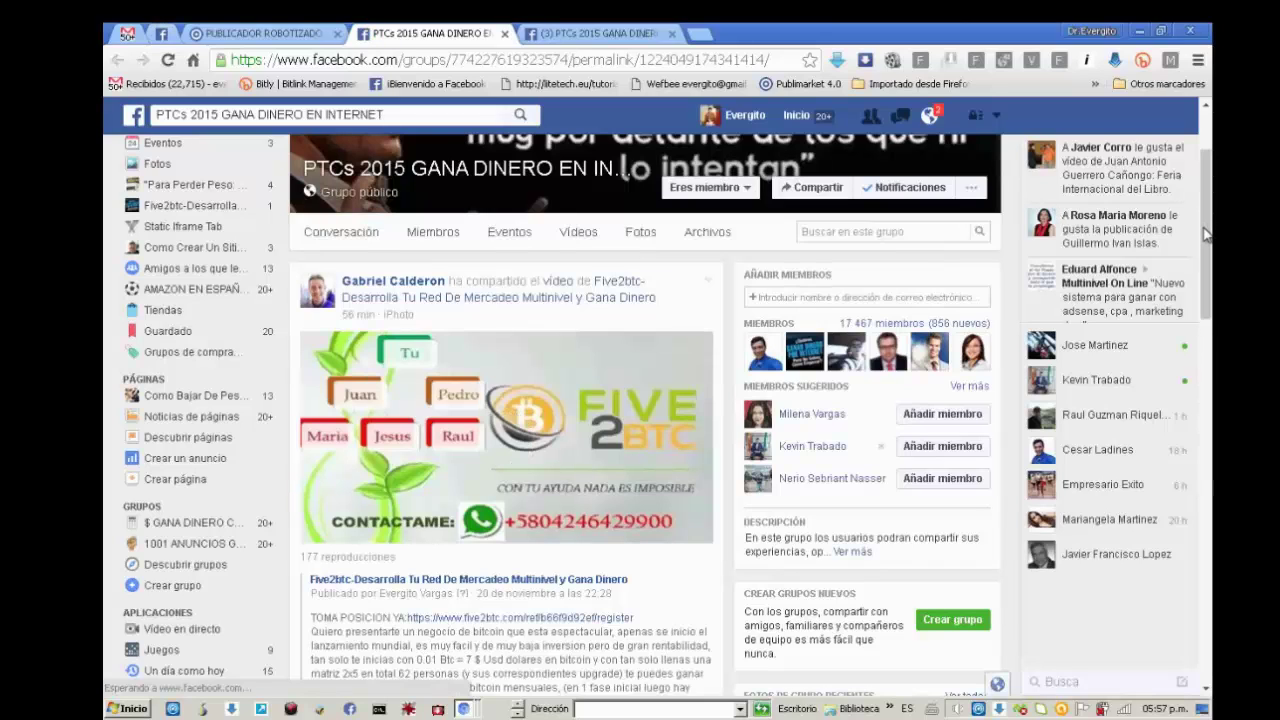
{"action": "right_click", "coordinate": [511, 415]}
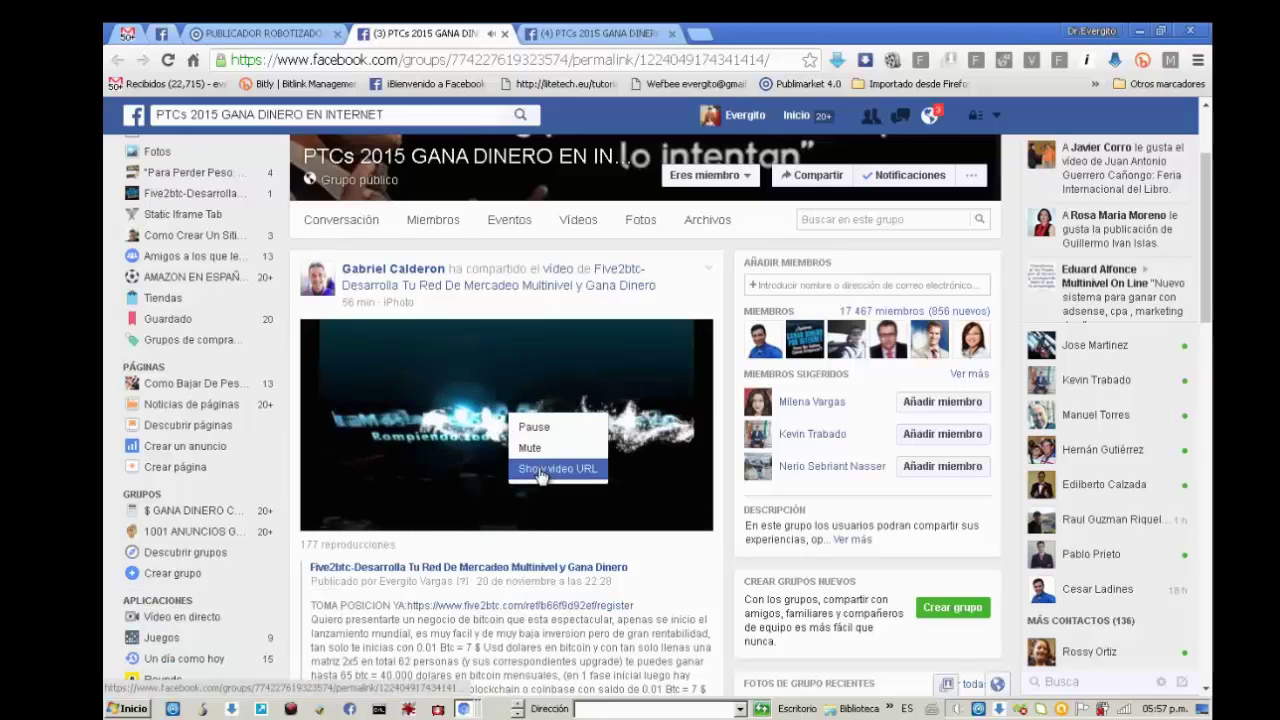
{"action": "left_click", "coordinate": [540, 470]}
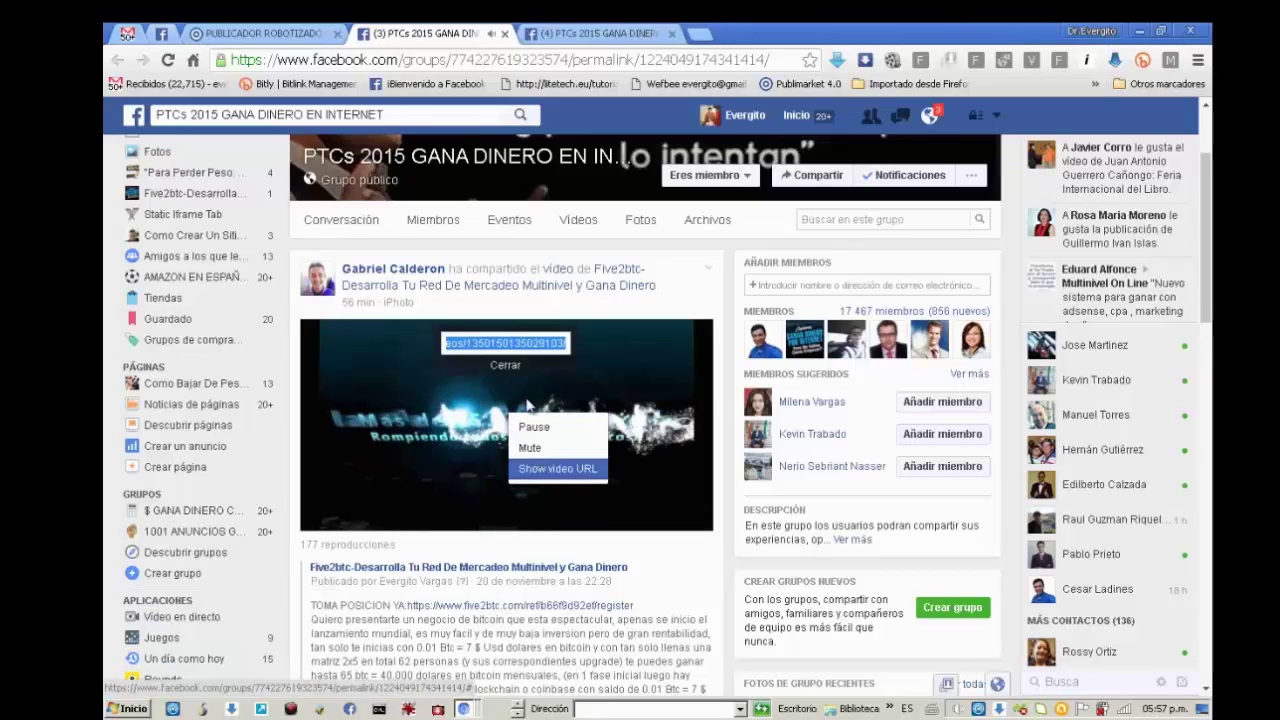
{"action": "left_click", "coordinate": [514, 343]}
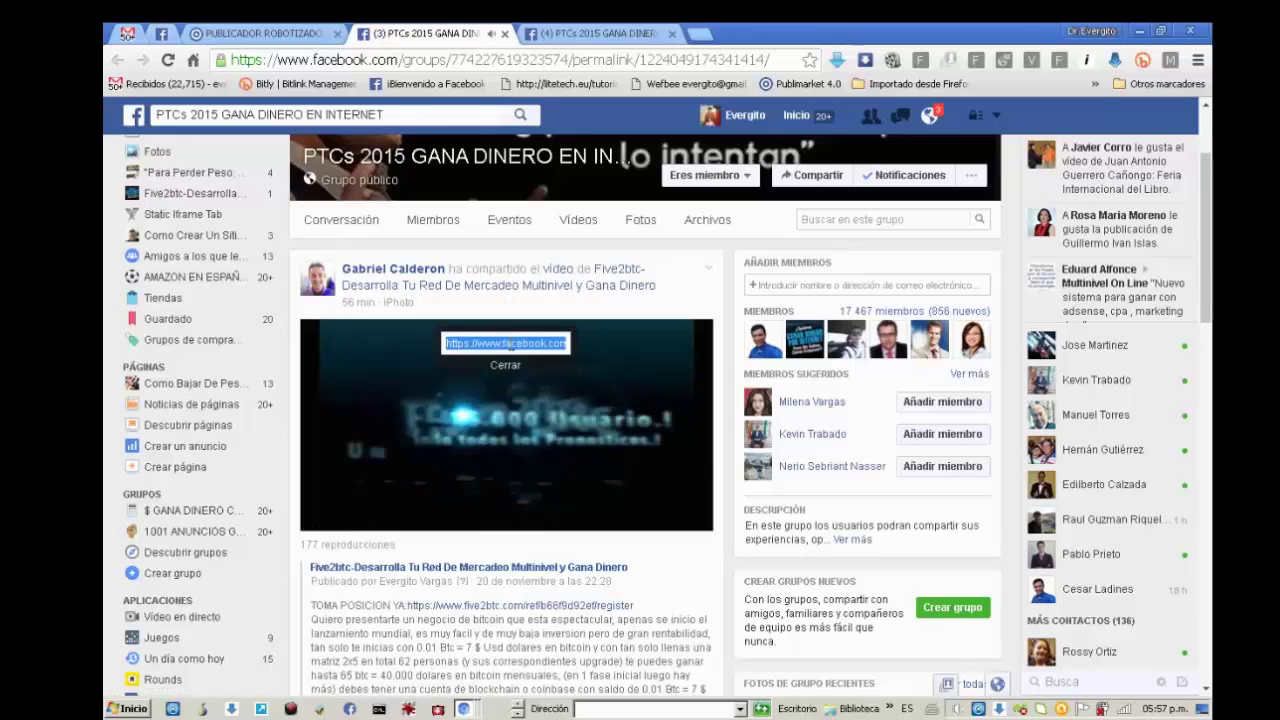
{"action": "right_click", "coordinate": [510, 343]}
{"action": "left_click", "coordinate": [538, 356]}
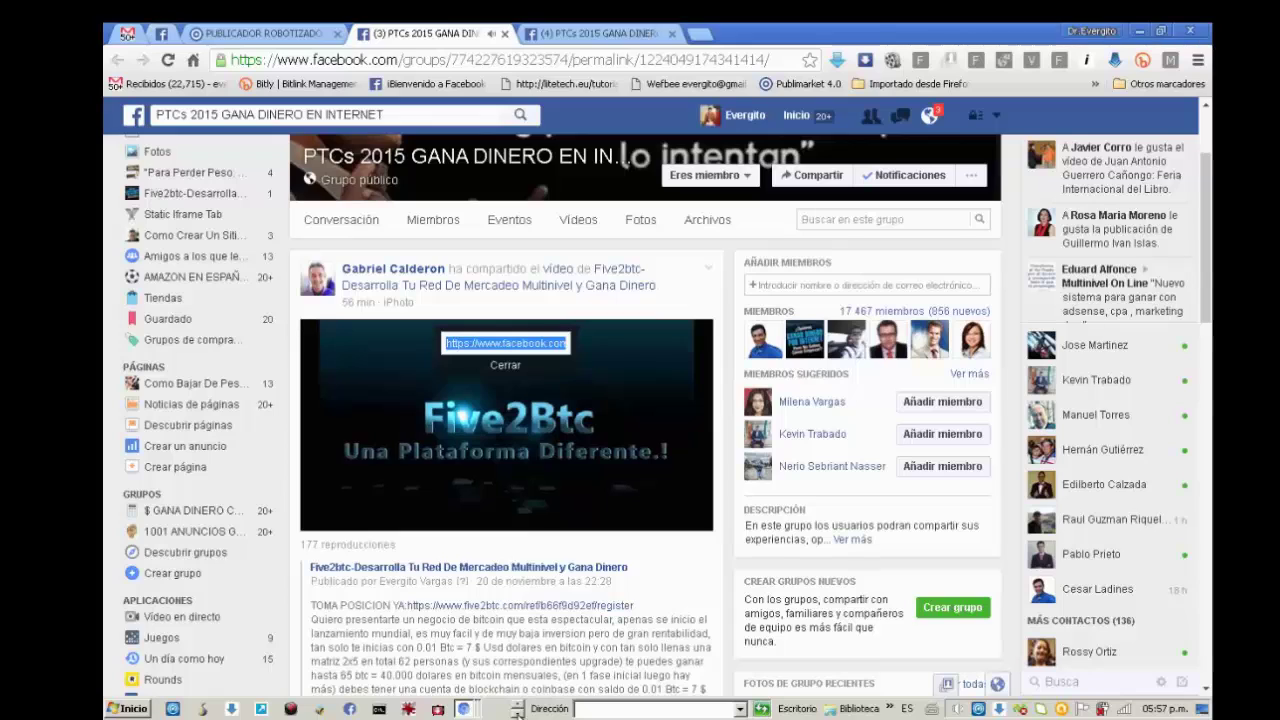
Switch to a new Notepad document, paste the video URL and widen the window to fit it on one line.
{"action": "left_click", "coordinate": [517, 711]}
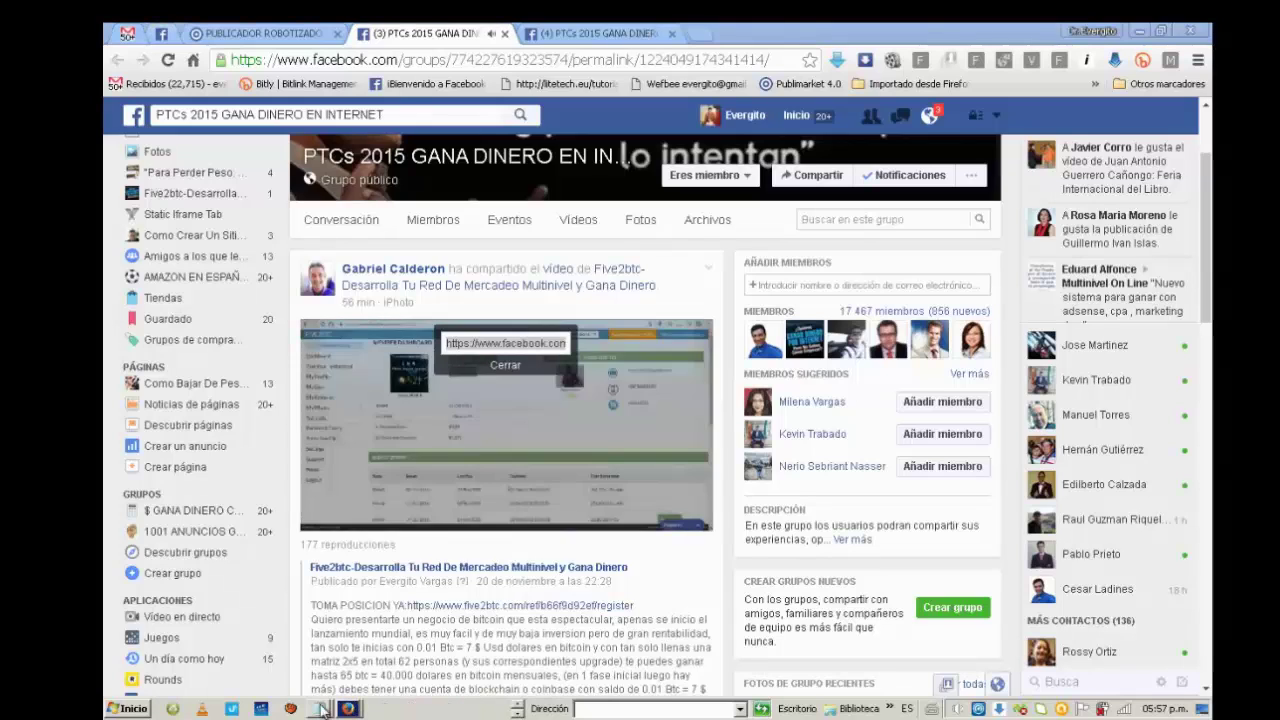
{"action": "right_click", "coordinate": [319, 710]}
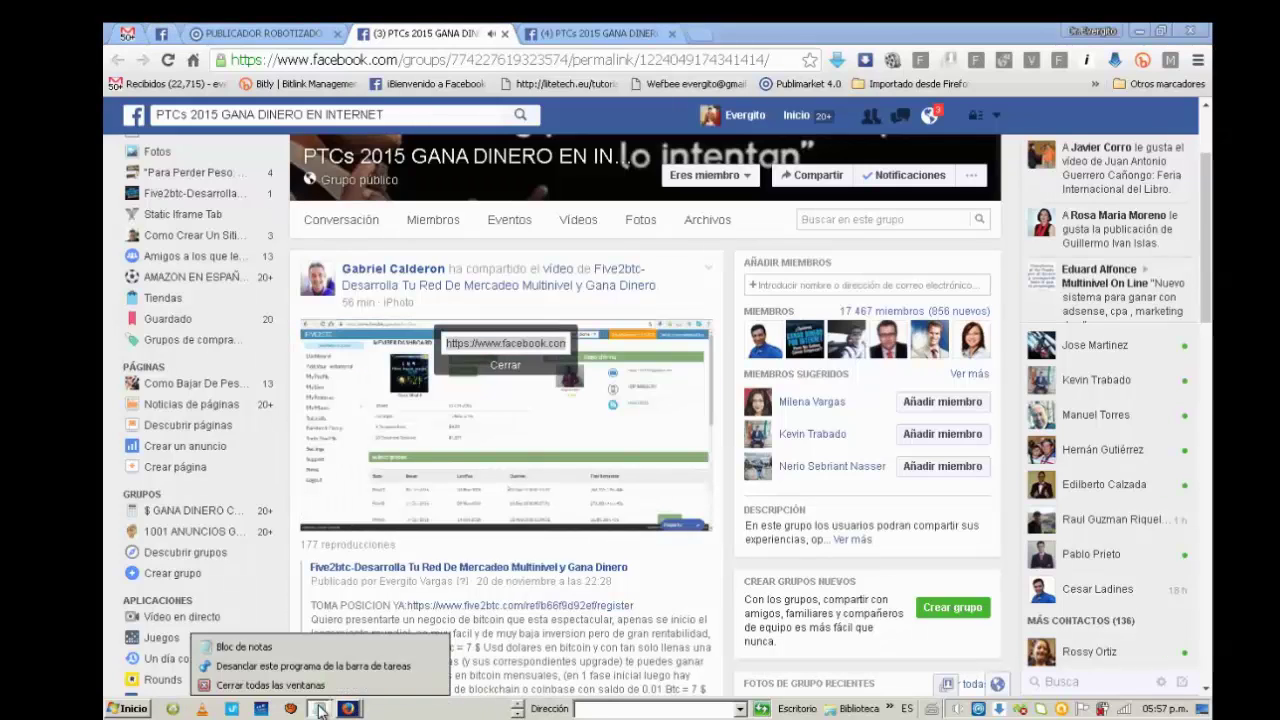
{"action": "left_click", "coordinate": [322, 648]}
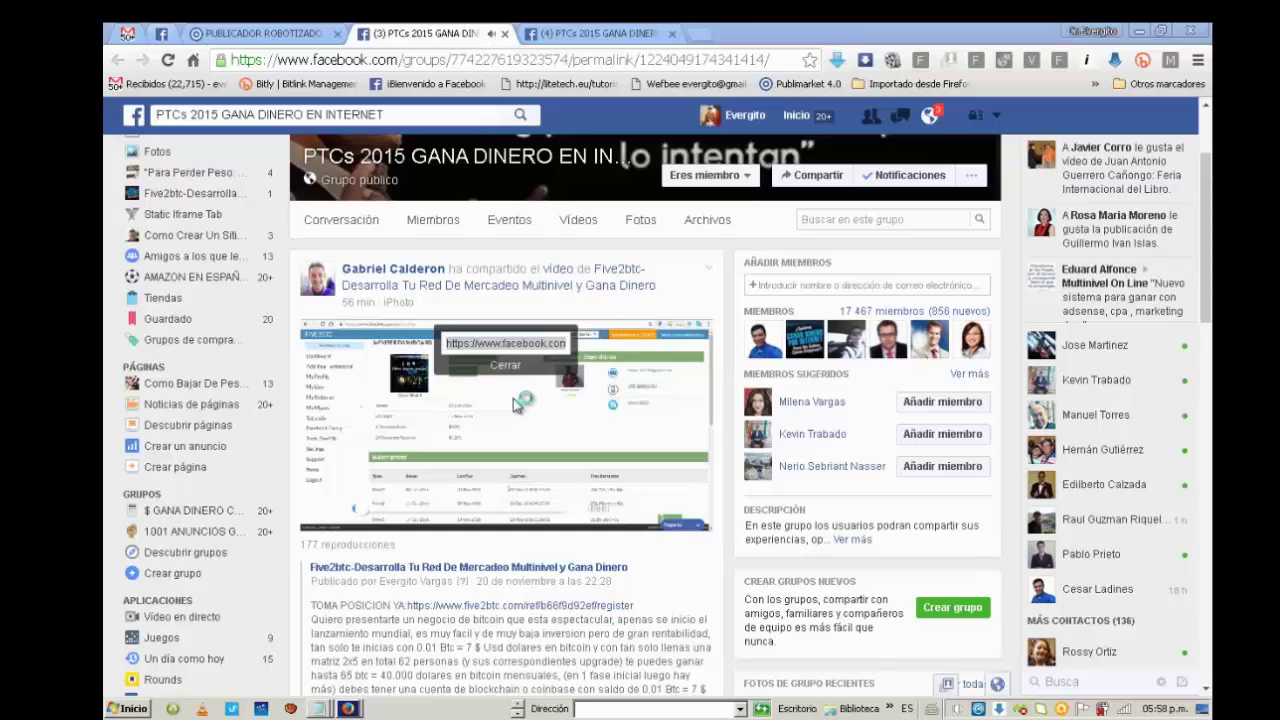
{"action": "mouse_move", "coordinate": [583, 430]}
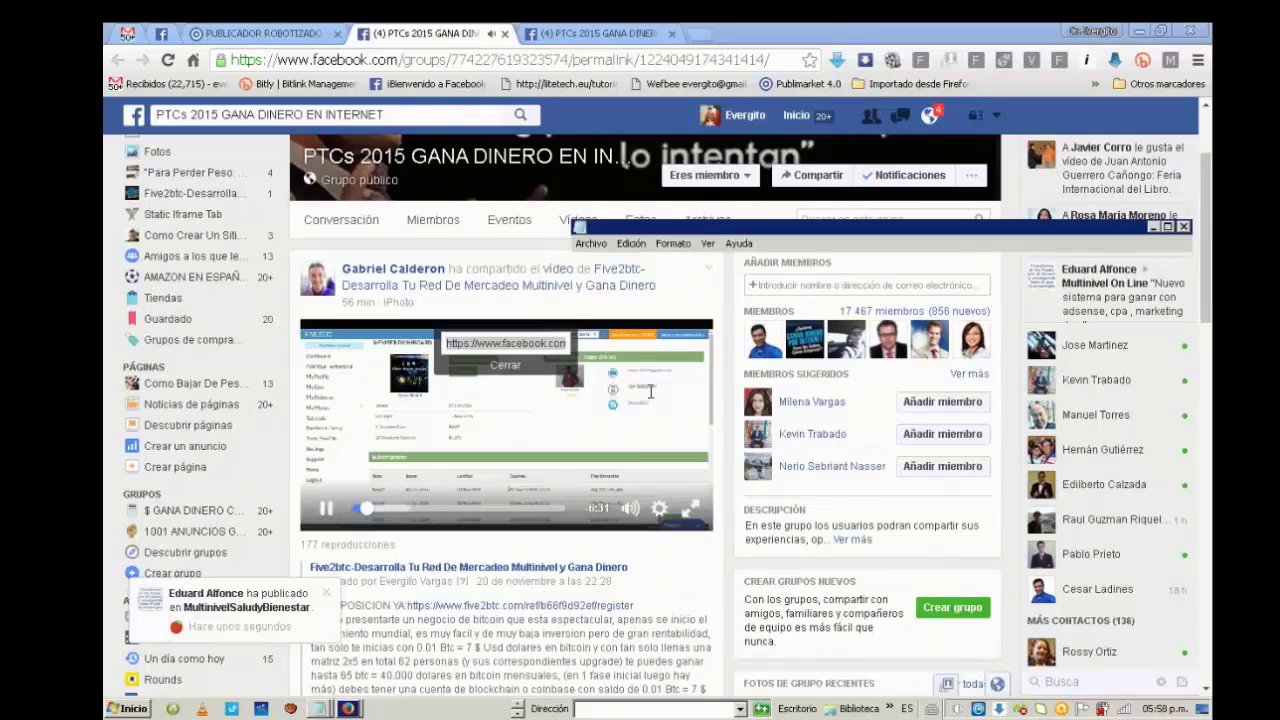
{"action": "right_click", "coordinate": [637, 333]}
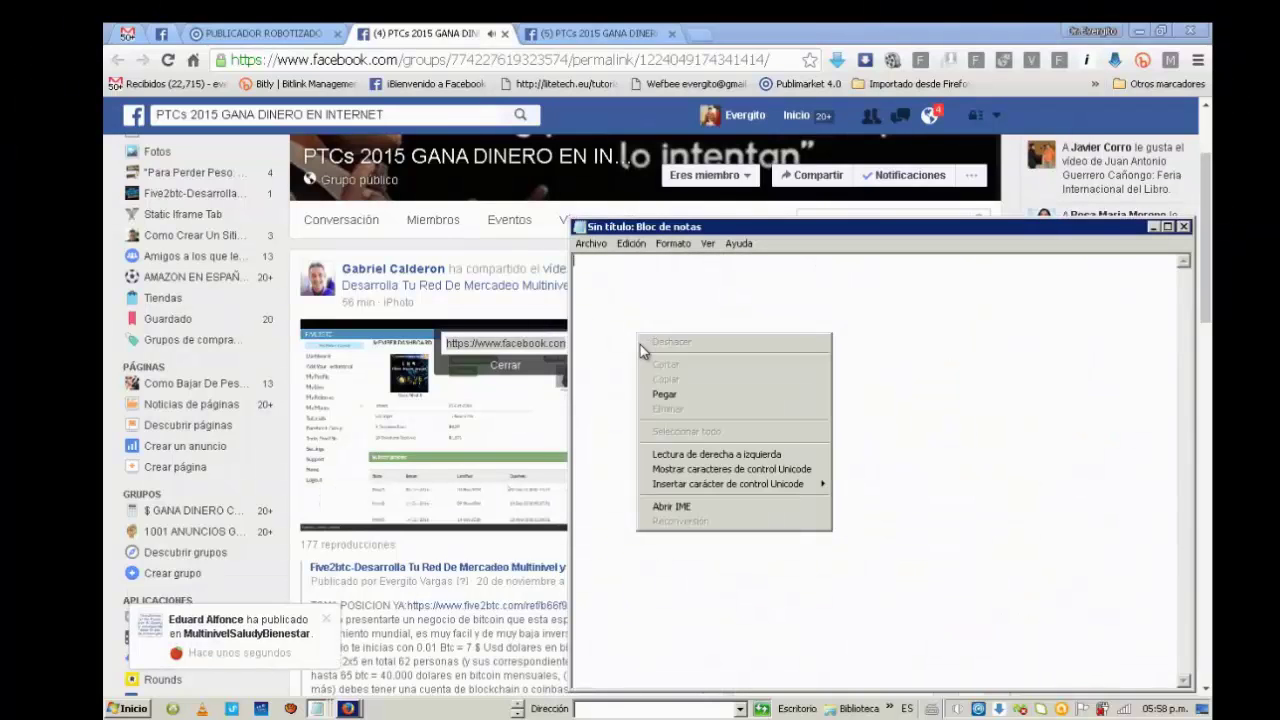
{"action": "left_click", "coordinate": [667, 400]}
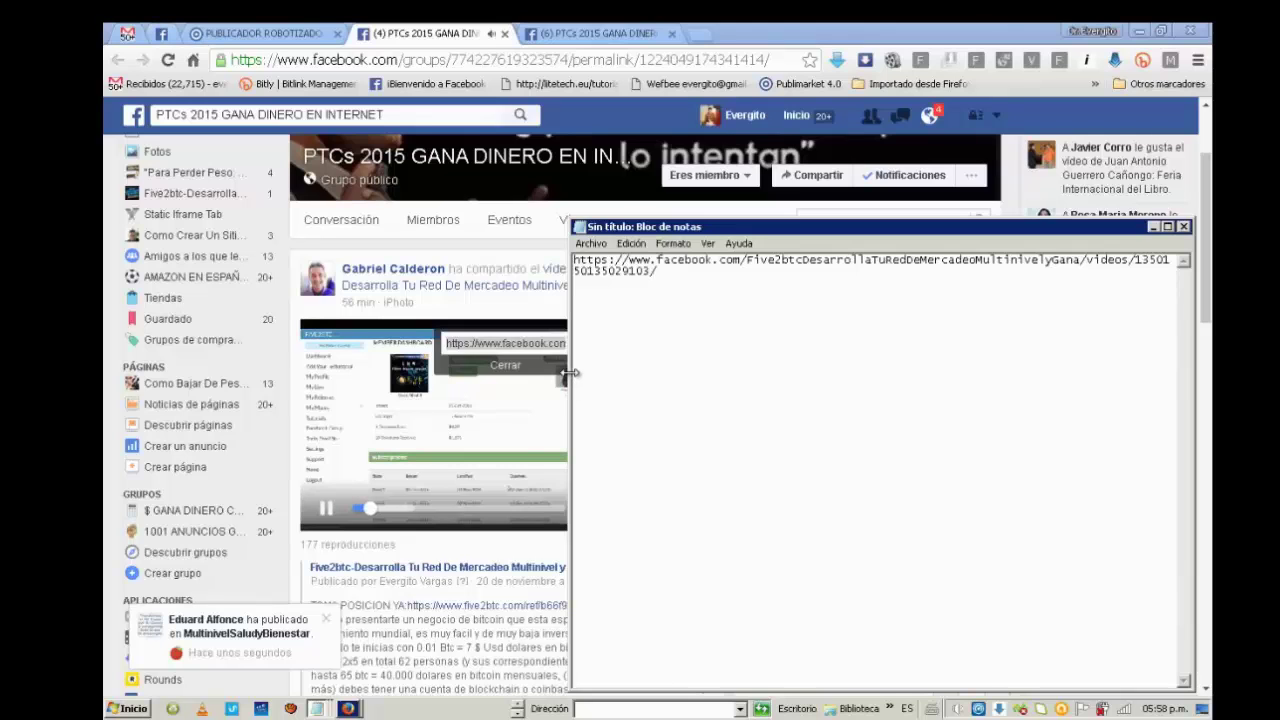
{"action": "left_click_drag", "start_coordinate": [568, 373], "coordinate": [267, 370]}
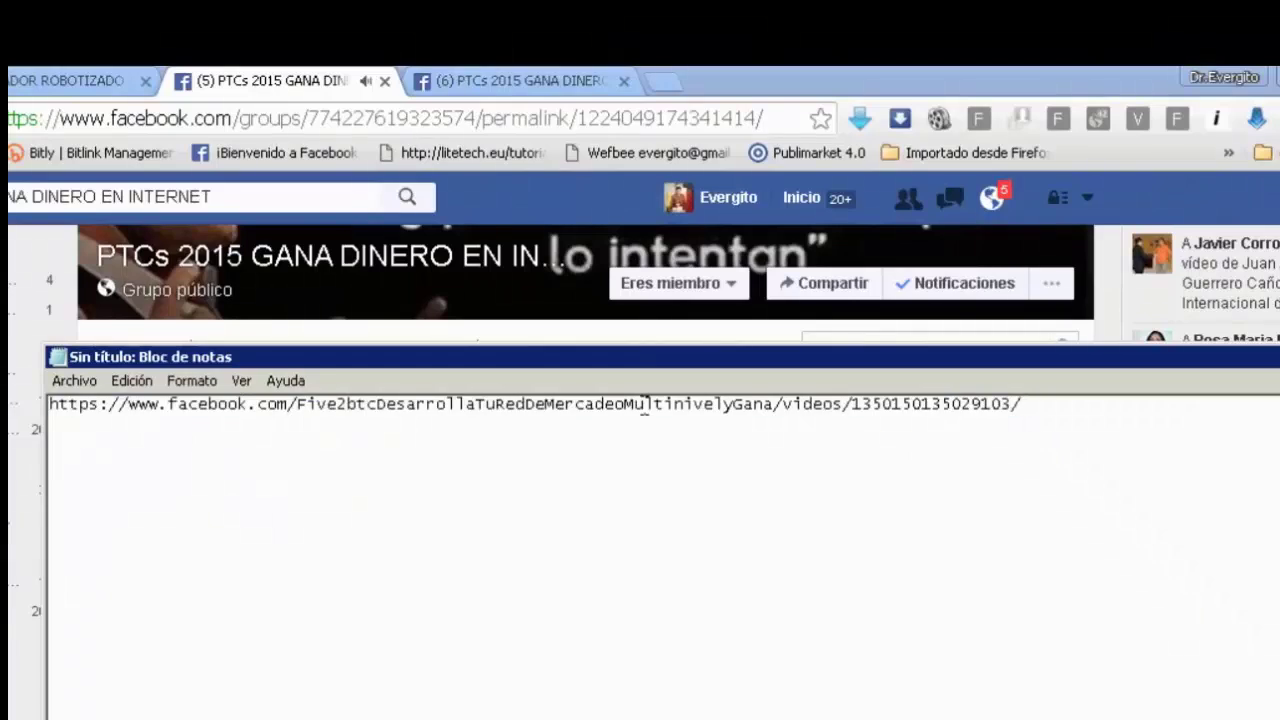
Select the entire video URL in the note and copy it.
{"action": "key", "text": "ctrl+a"}
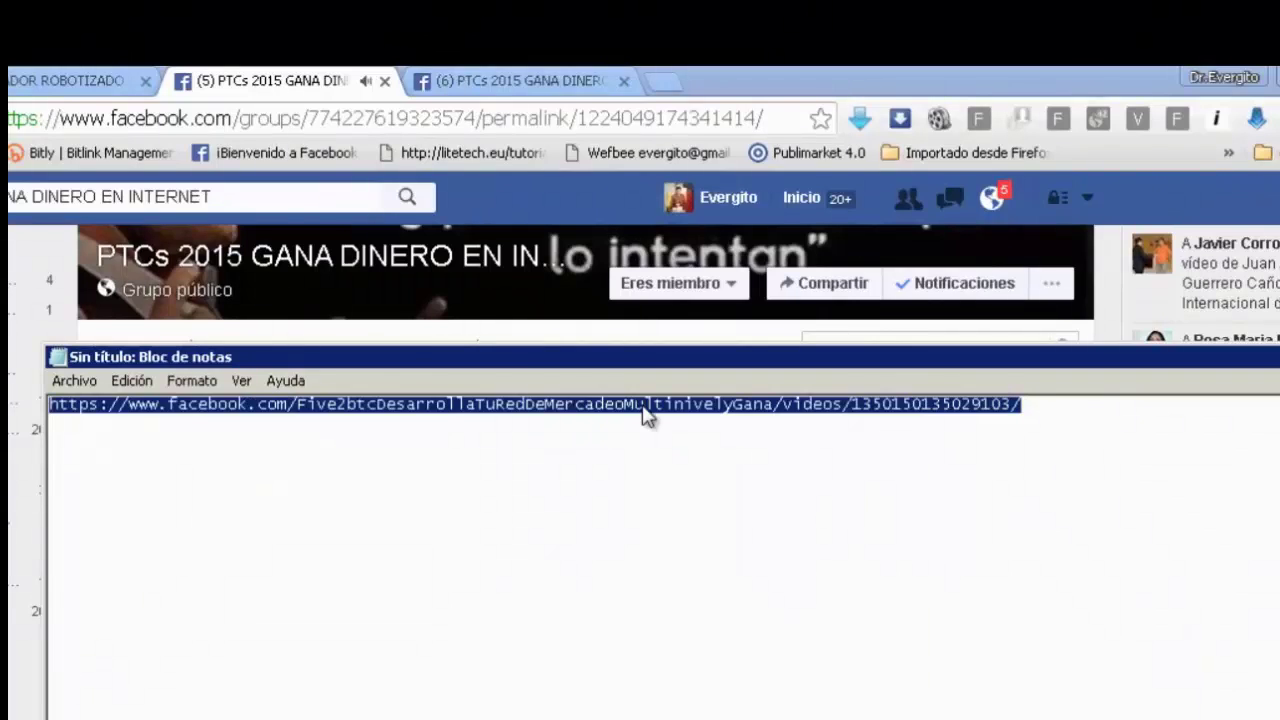
{"action": "right_click", "coordinate": [644, 404]}
{"action": "left_click", "coordinate": [677, 471]}
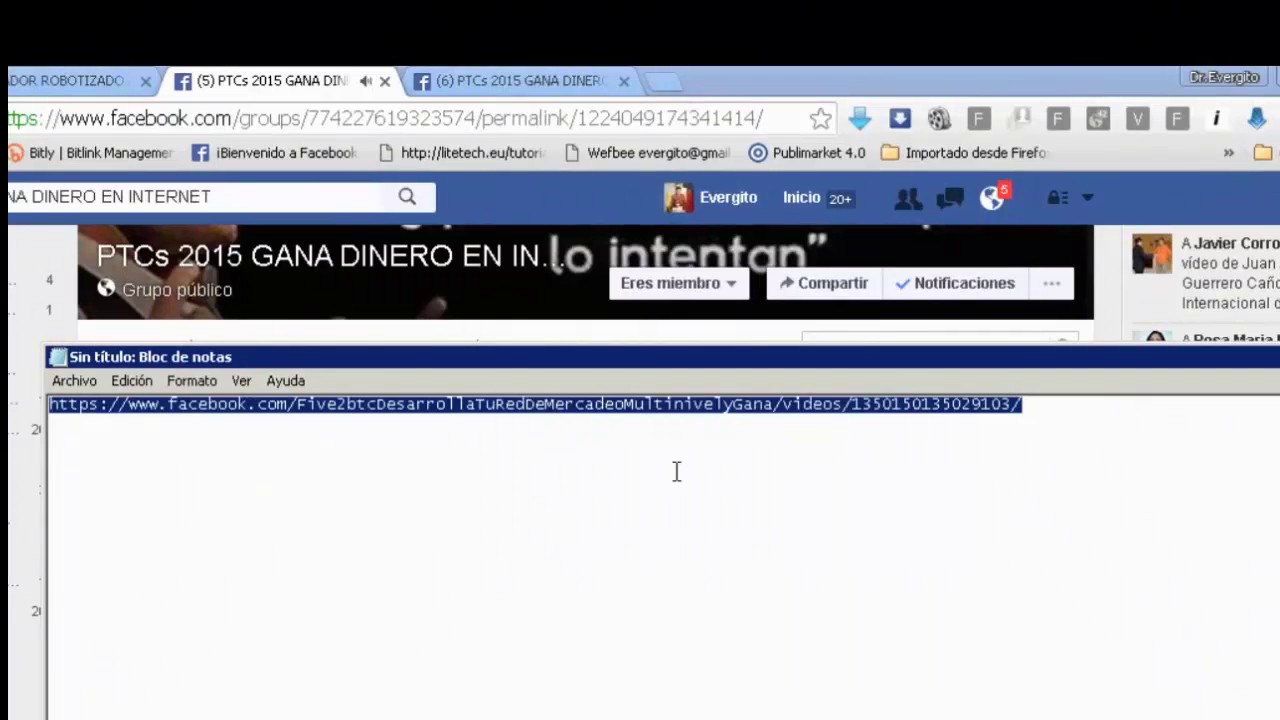
Close the URL overlay on the Facebook group video and return to the publisher's schedule page.
{"action": "left_click", "coordinate": [110, 80]}
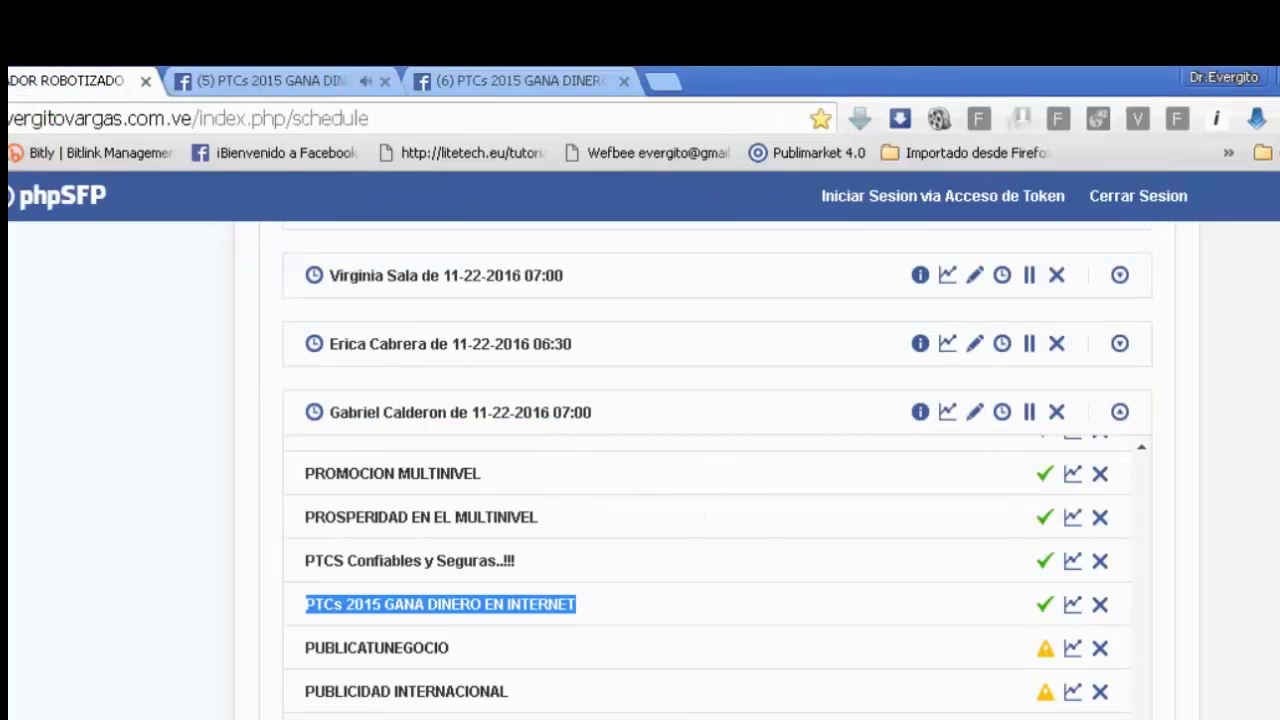
{"action": "scroll", "coordinate": [716, 470], "scroll_direction": "up", "scroll_amount": 3}
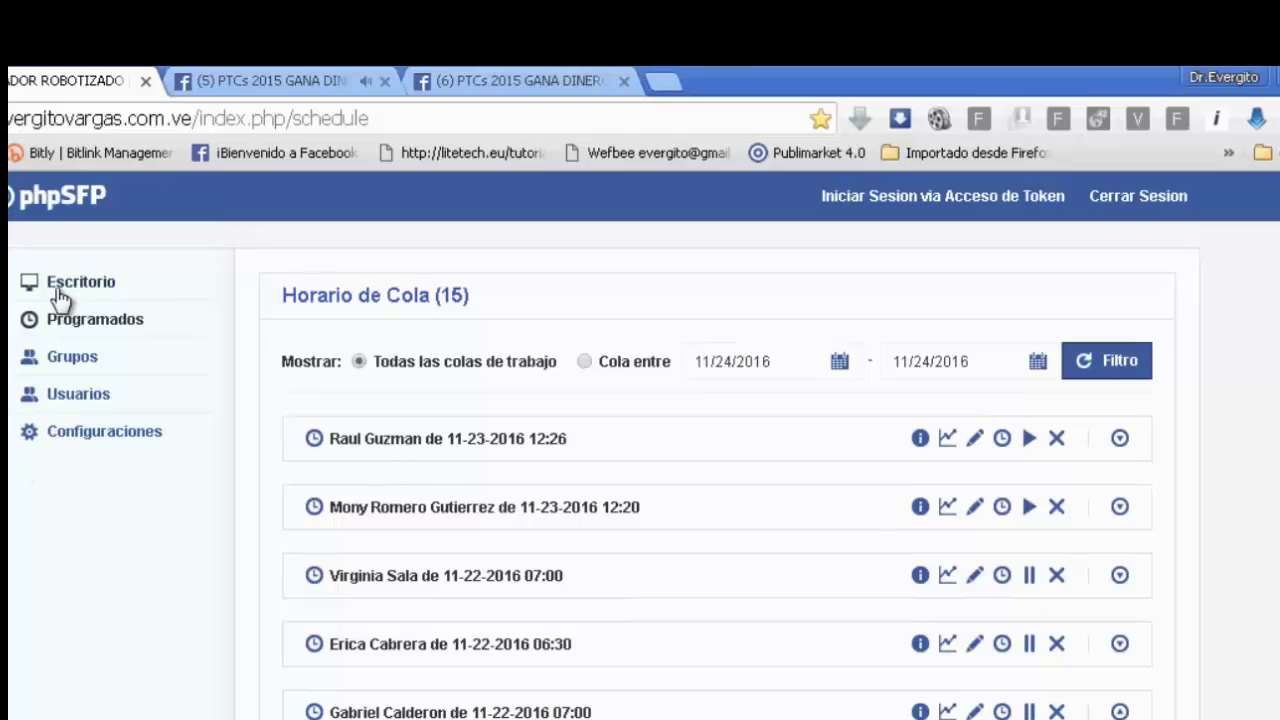
{"action": "left_click", "coordinate": [253, 77]}
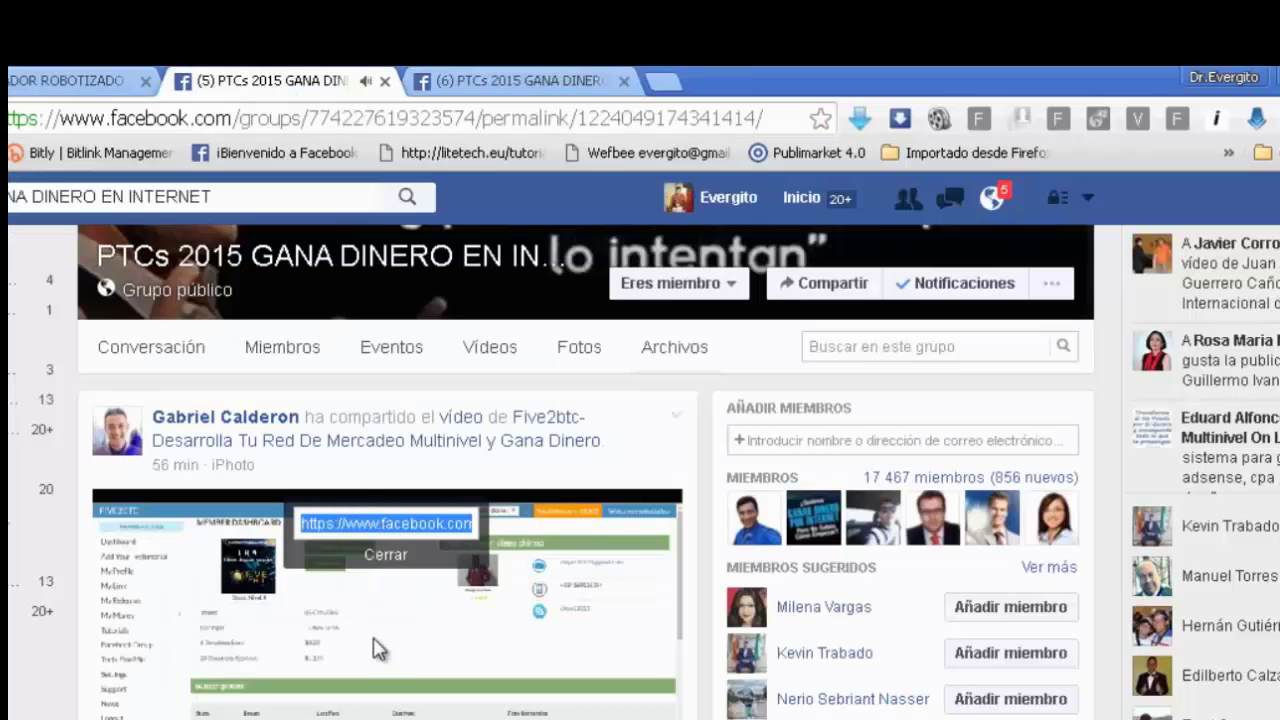
{"action": "left_click", "coordinate": [388, 558]}
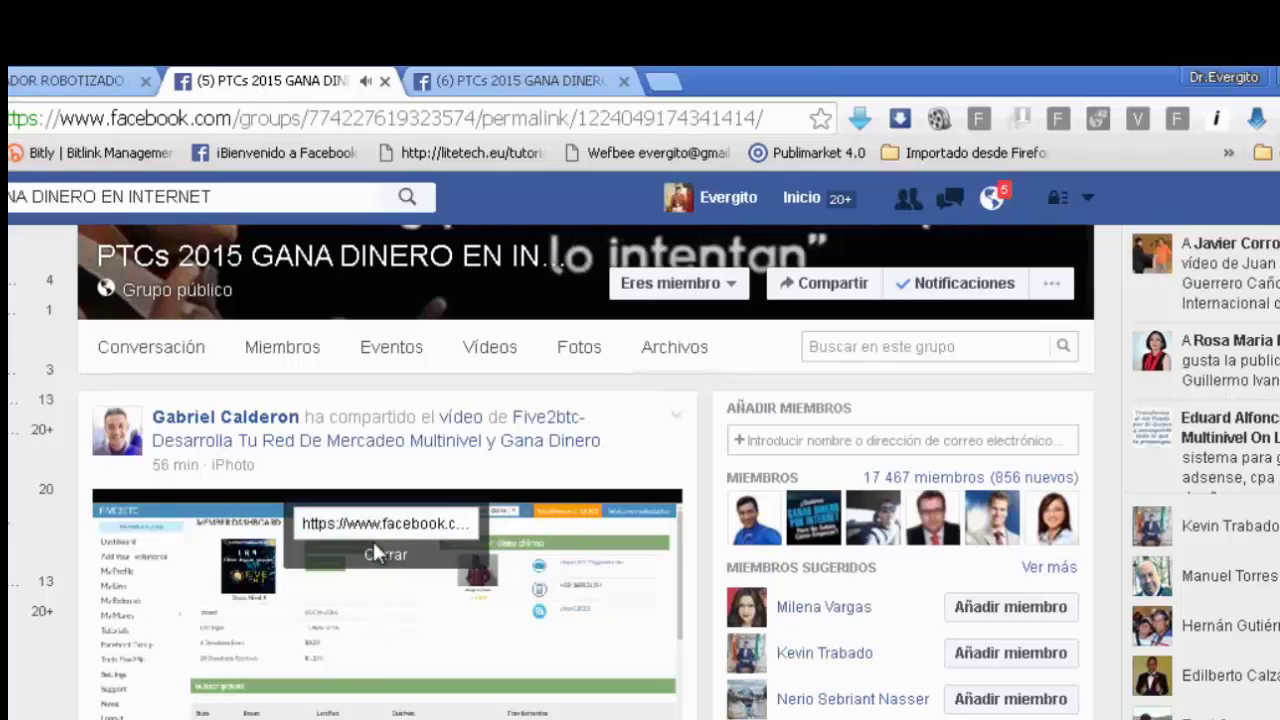
{"action": "left_click", "coordinate": [82, 77]}
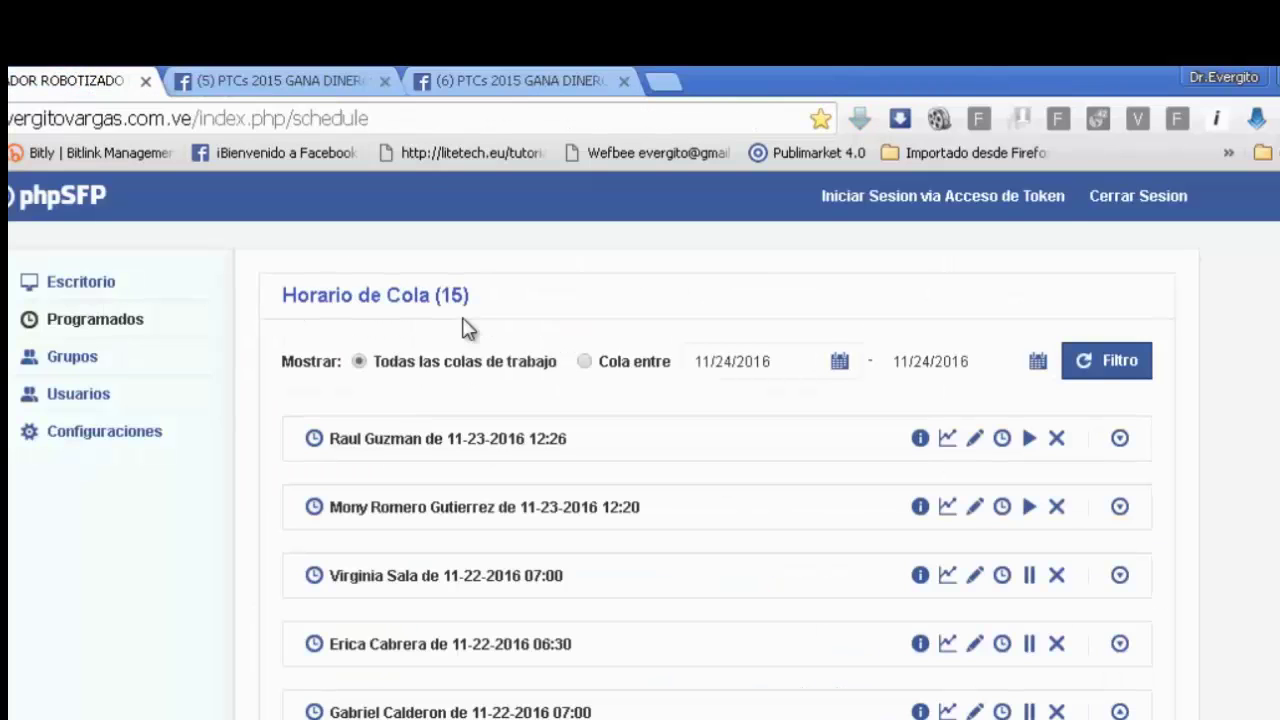
Go to the publisher's dashboard and log in through access token with the third saved account.
{"action": "left_click", "coordinate": [875, 203]}
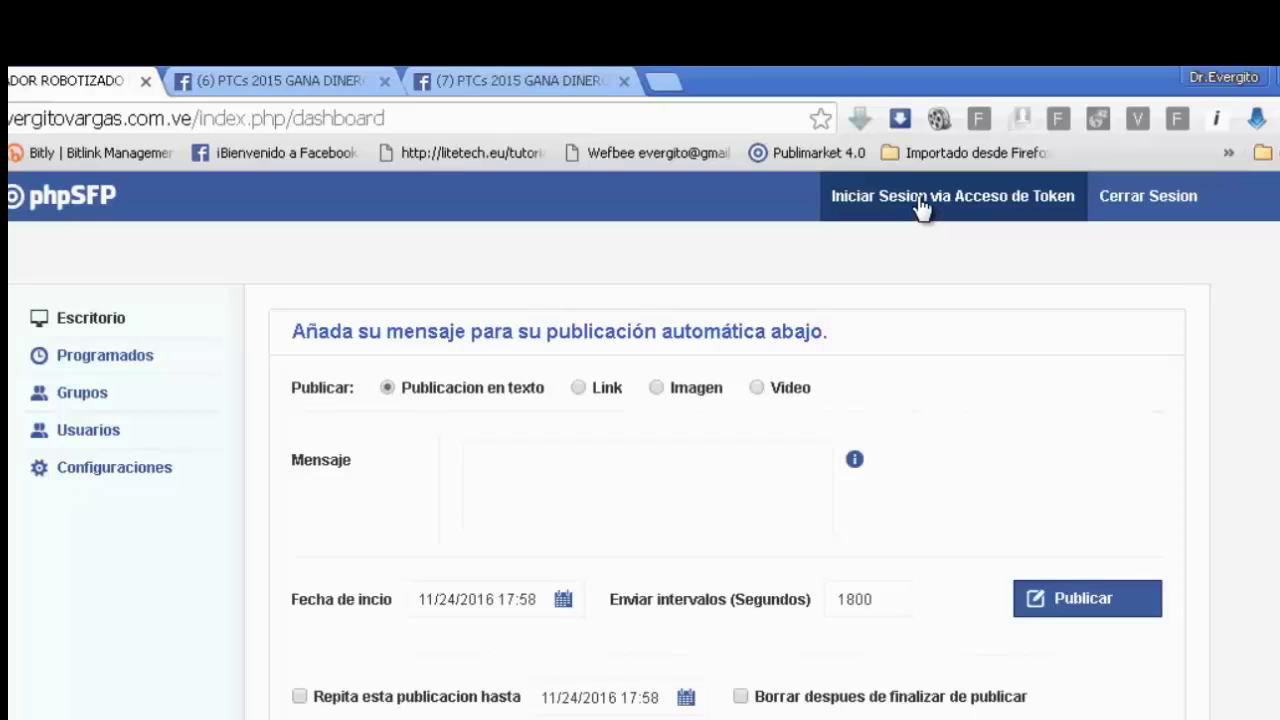
{"action": "left_click", "coordinate": [919, 197]}
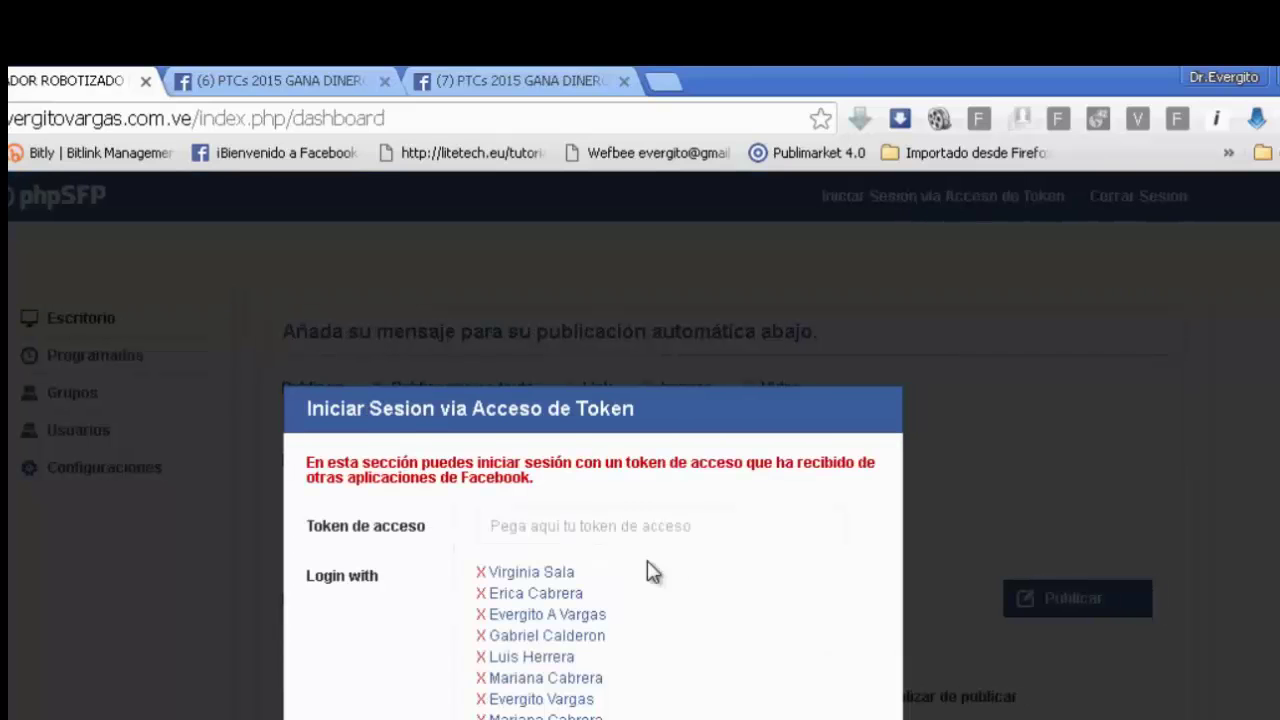
{"action": "left_click", "coordinate": [579, 616]}
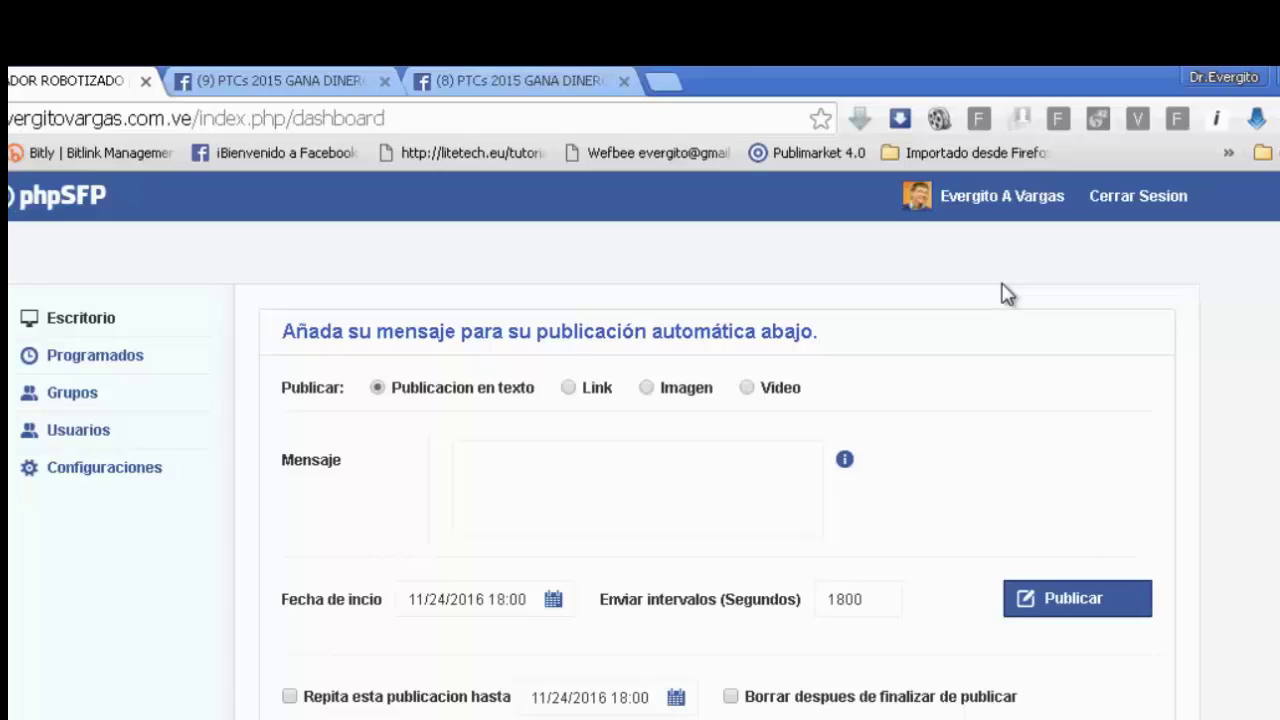
Check the access token status in the logged-in account's configuration and close the dialog.
{"action": "left_click", "coordinate": [972, 200]}
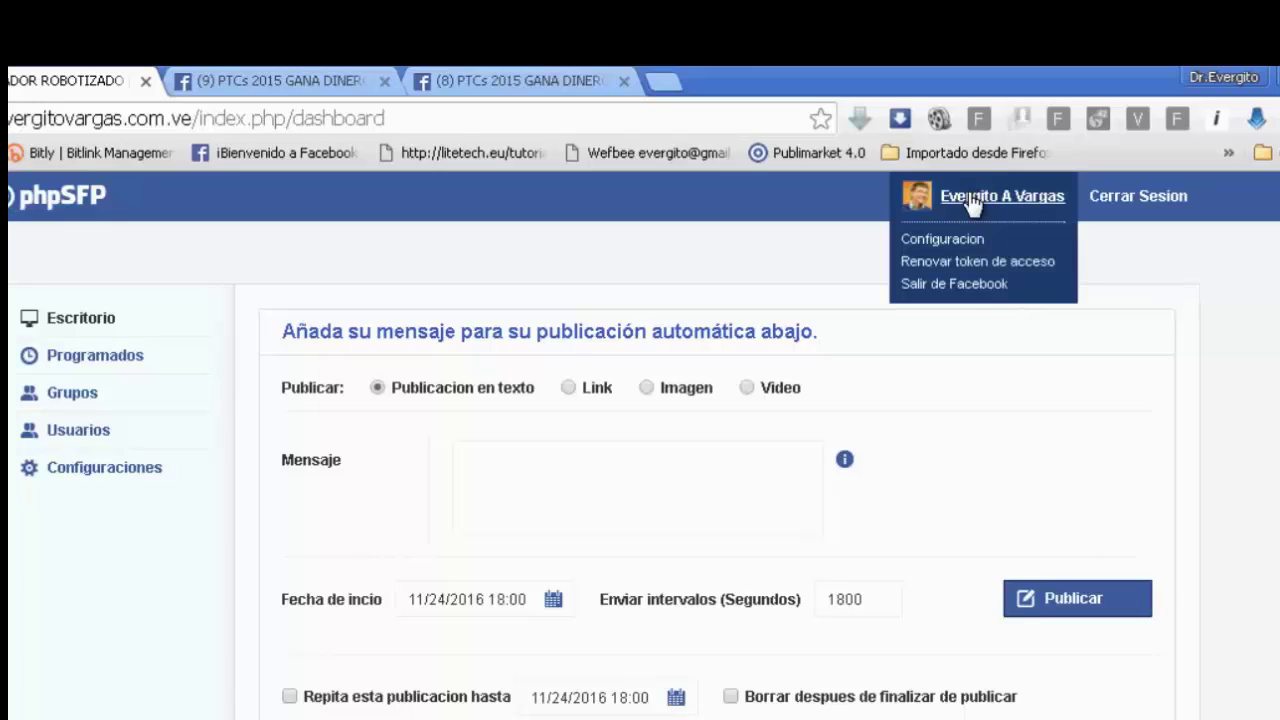
{"action": "left_click", "coordinate": [1091, 250]}
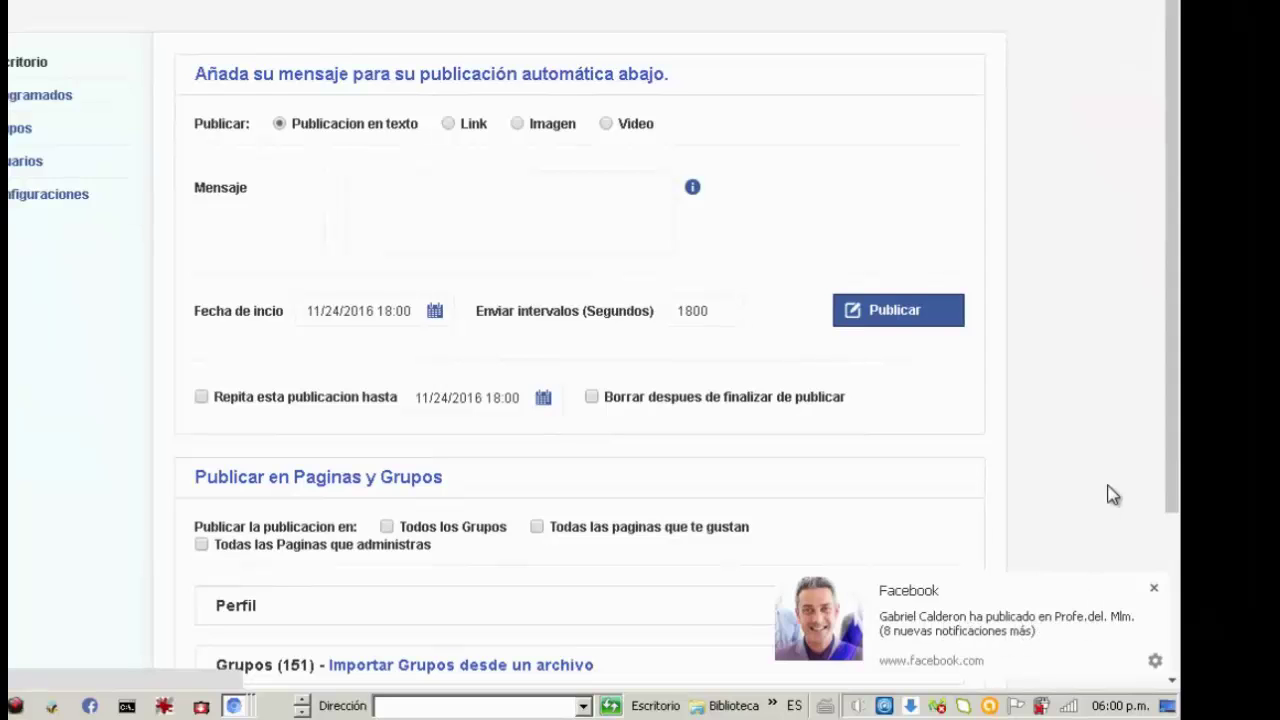
{"action": "left_click", "coordinate": [886, 103]}
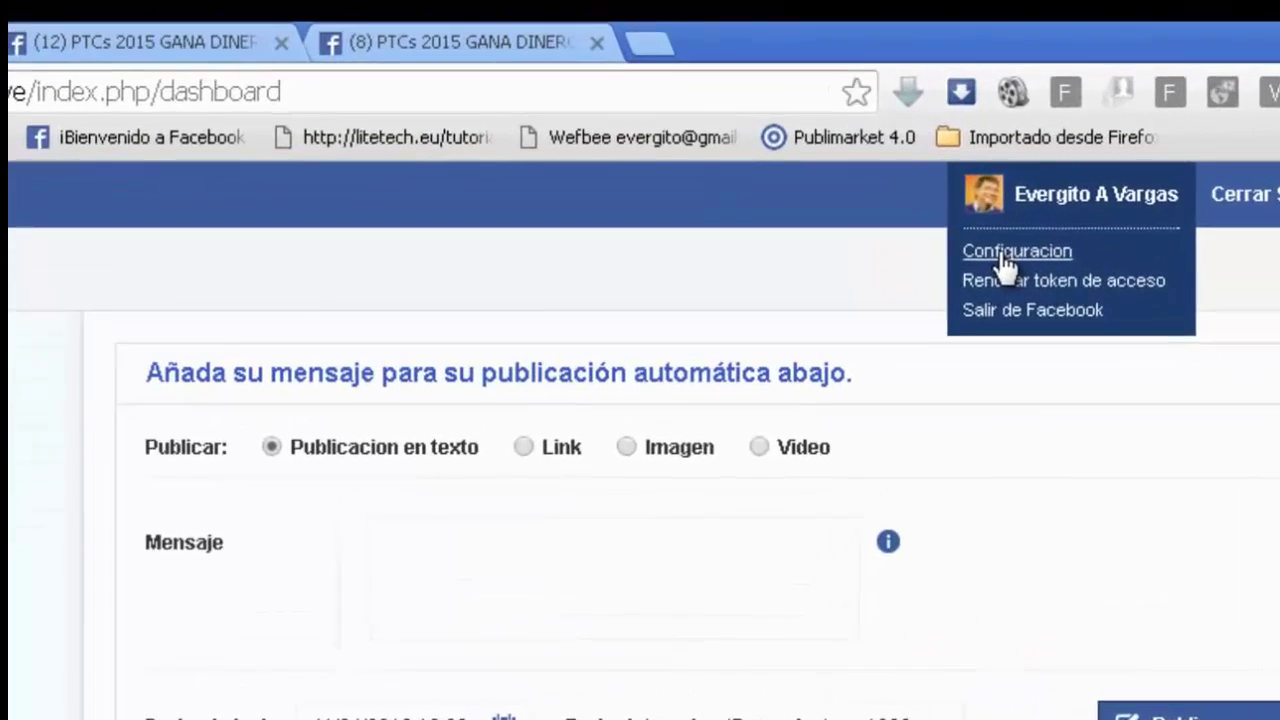
{"action": "left_click", "coordinate": [840, 137]}
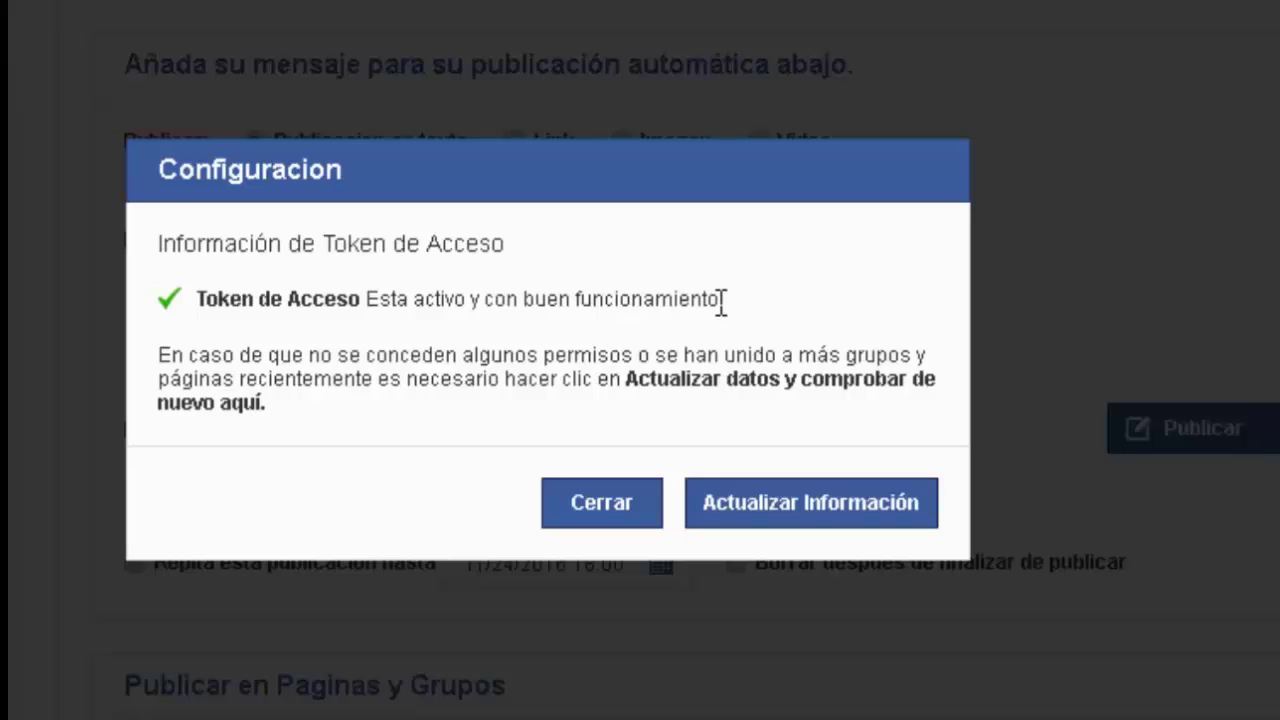
{"action": "left_click_drag", "start_coordinate": [720, 303], "coordinate": [170, 295]}
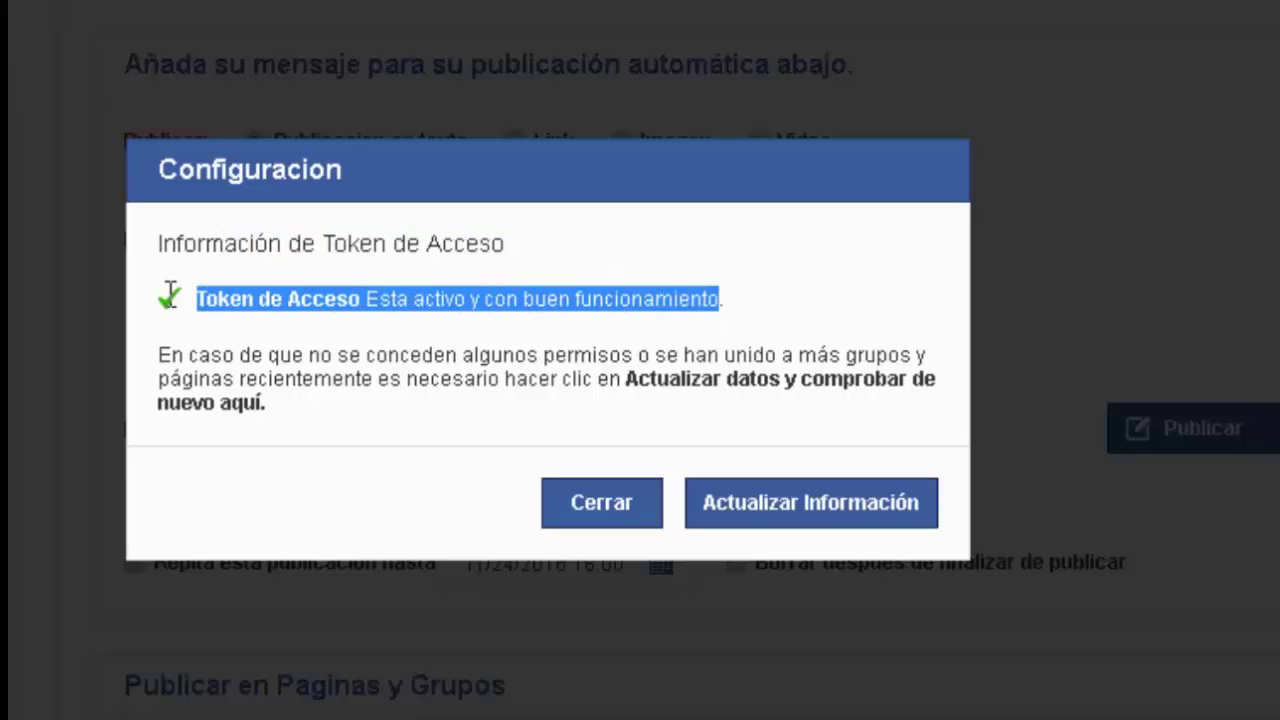
{"action": "left_click", "coordinate": [212, 300]}
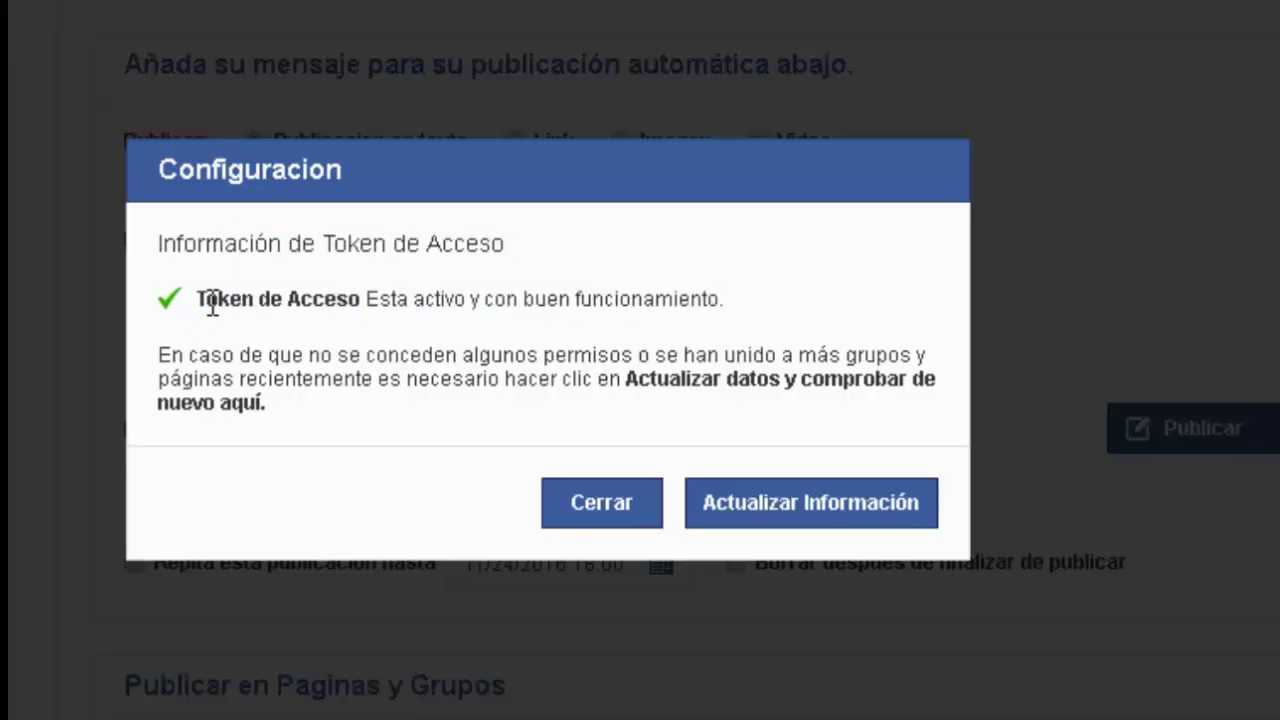
{"action": "left_click", "coordinate": [558, 505]}
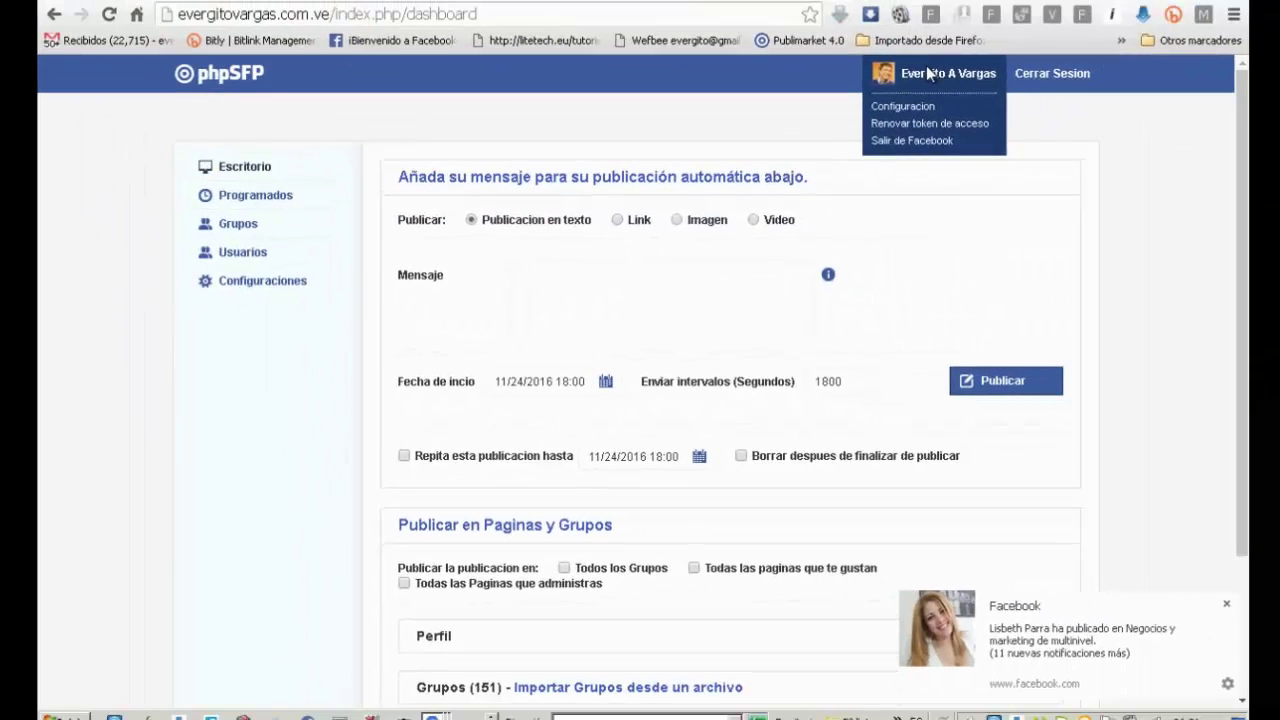
Set the publication type to Link and paste the copied Five2btc video URL as its Link URL.
{"action": "left_click", "coordinate": [619, 221]}
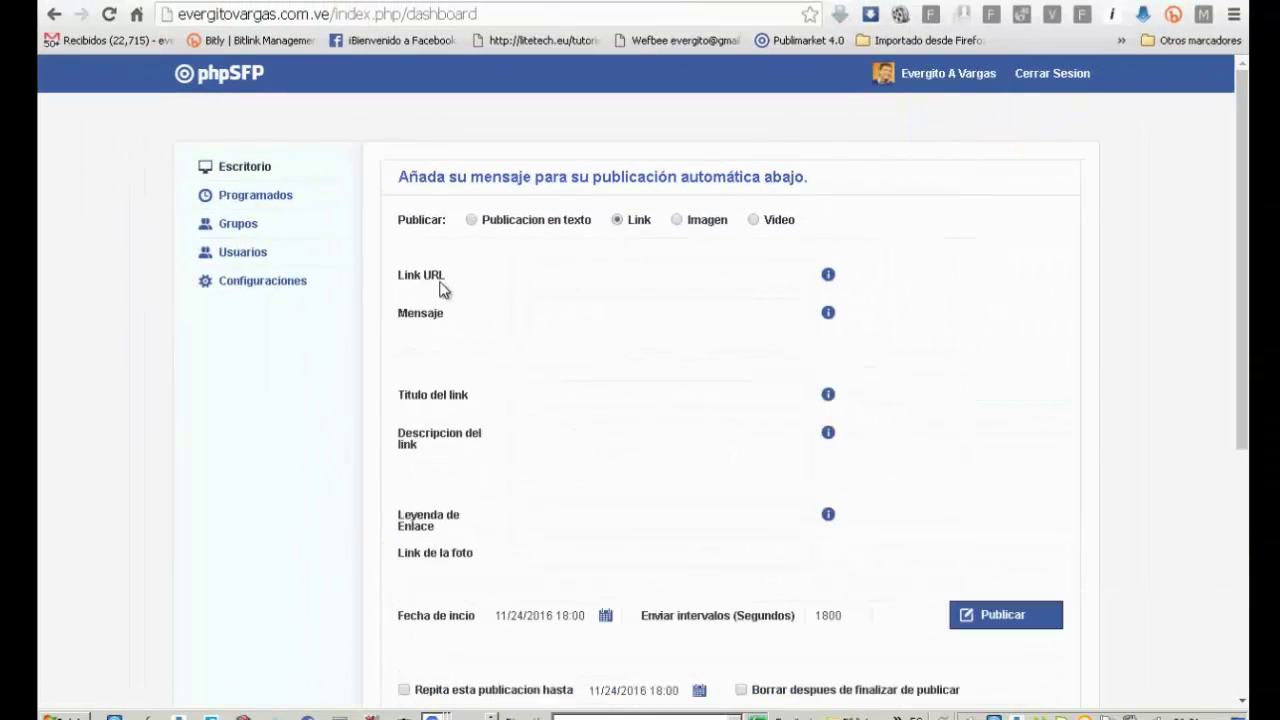
{"action": "right_click", "coordinate": [553, 276]}
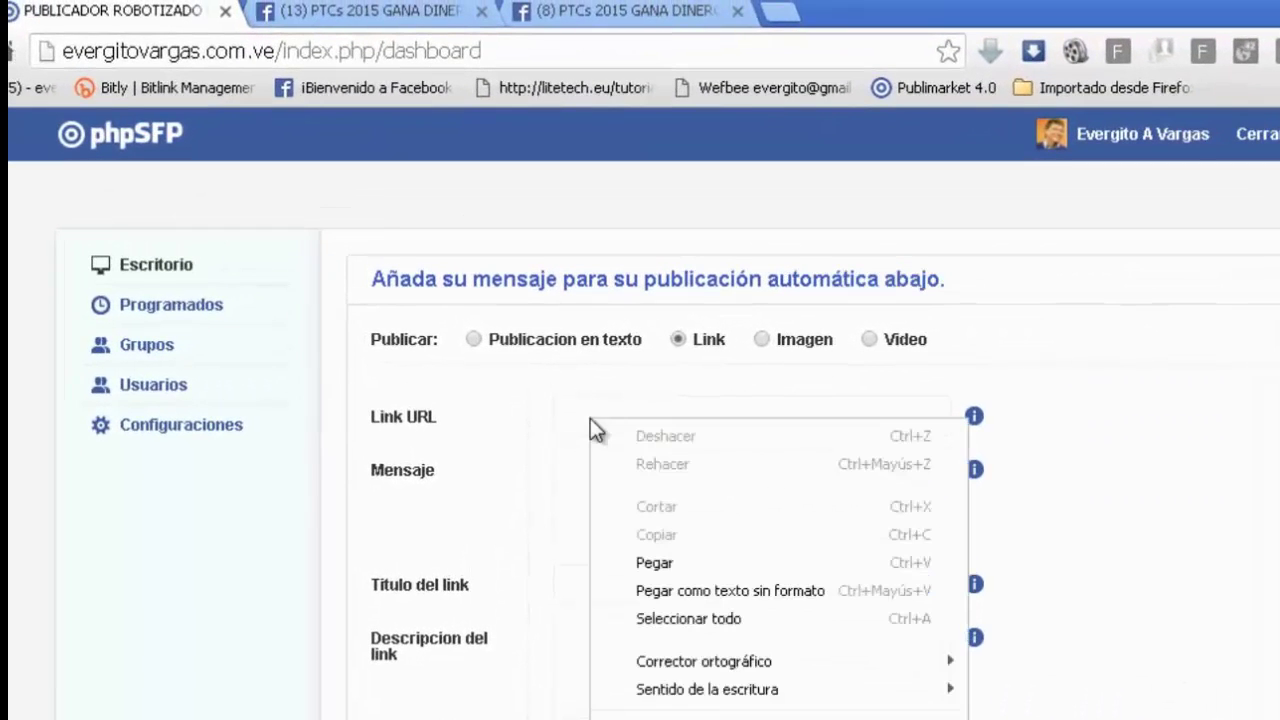
{"action": "left_click", "coordinate": [660, 562]}
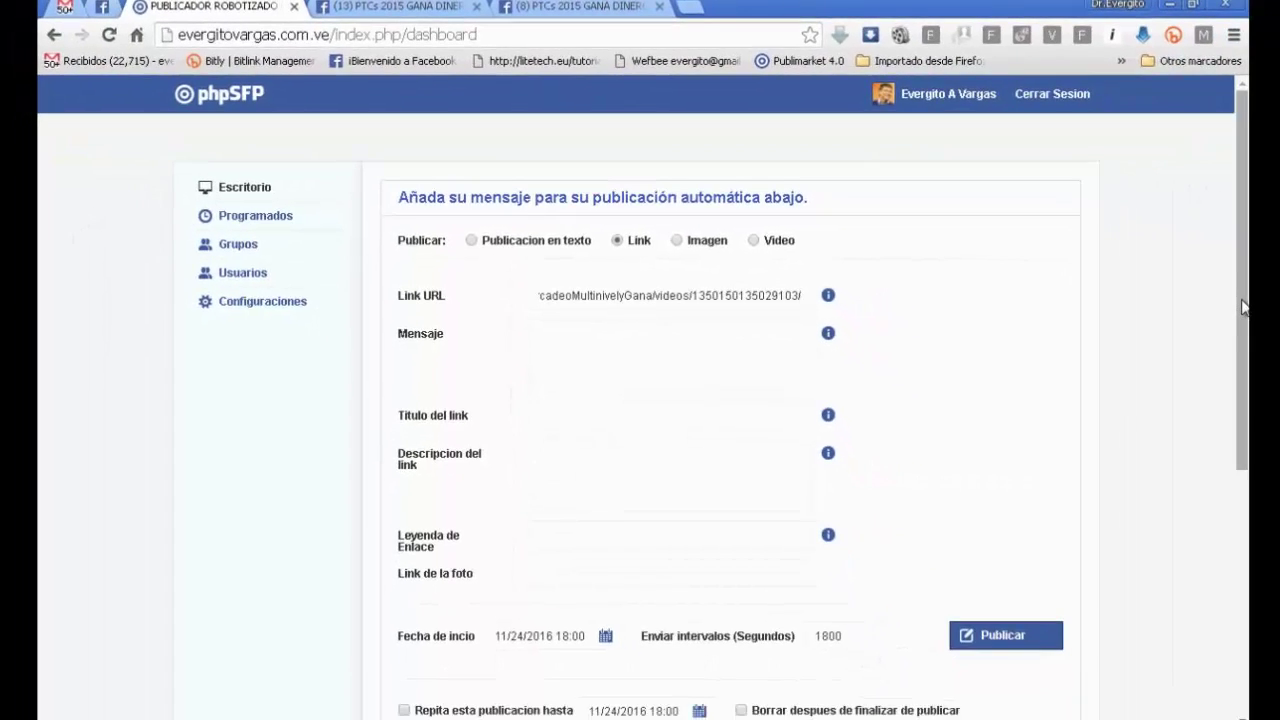
Set the publication's start date to the current time, 11/24/2016 18:01.
{"action": "scroll", "coordinate": [1243, 307], "scroll_direction": "down", "scroll_amount": 2}
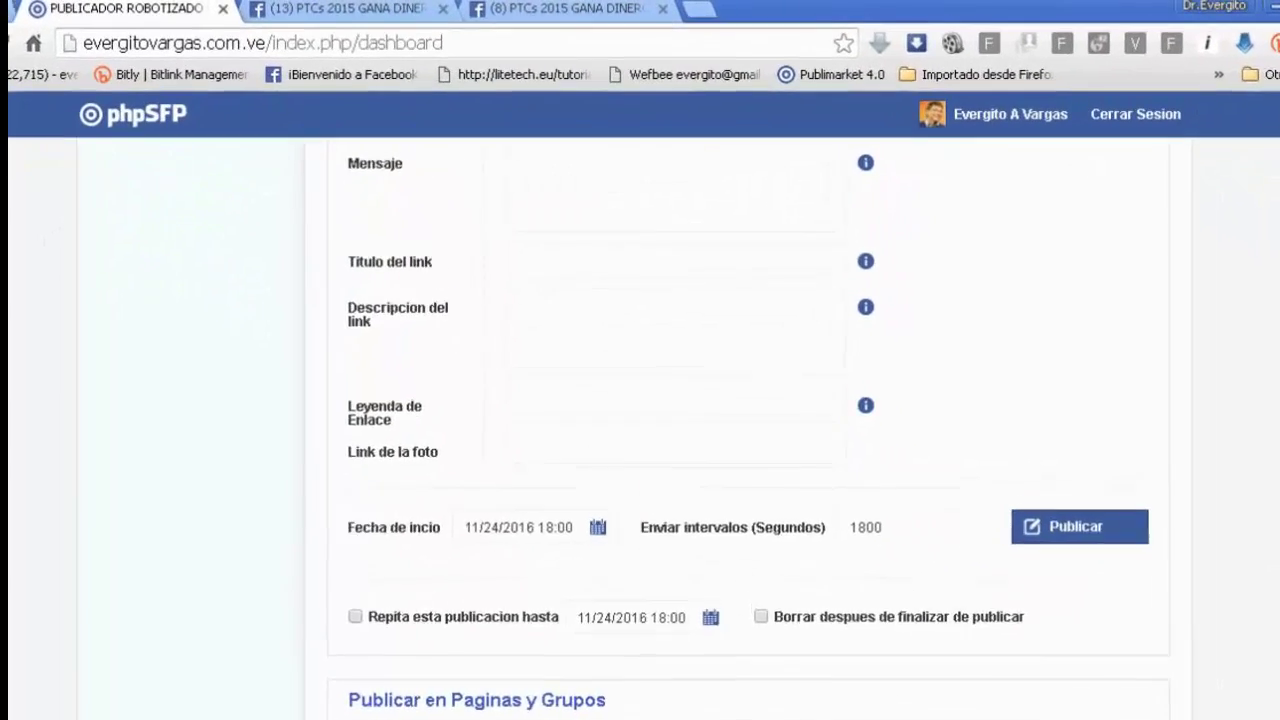
{"action": "scroll", "coordinate": [748, 430], "scroll_direction": "down", "scroll_amount": 2}
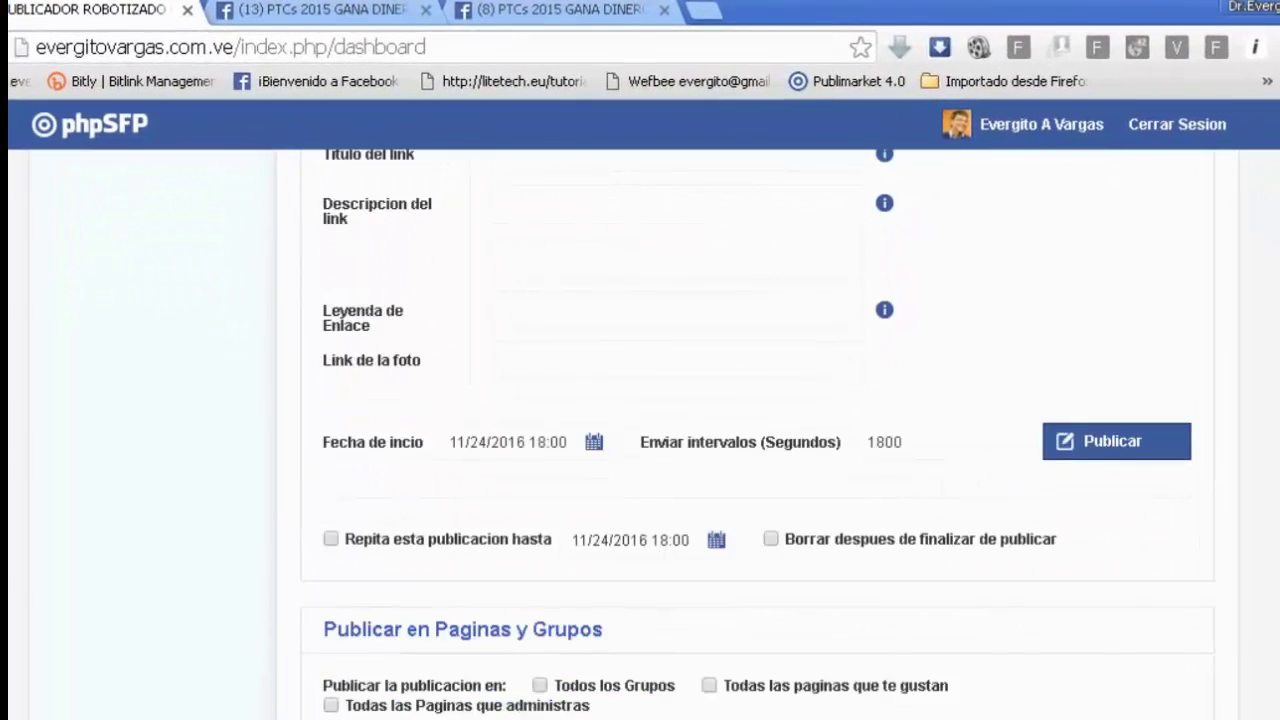
{"action": "left_click", "coordinate": [518, 443]}
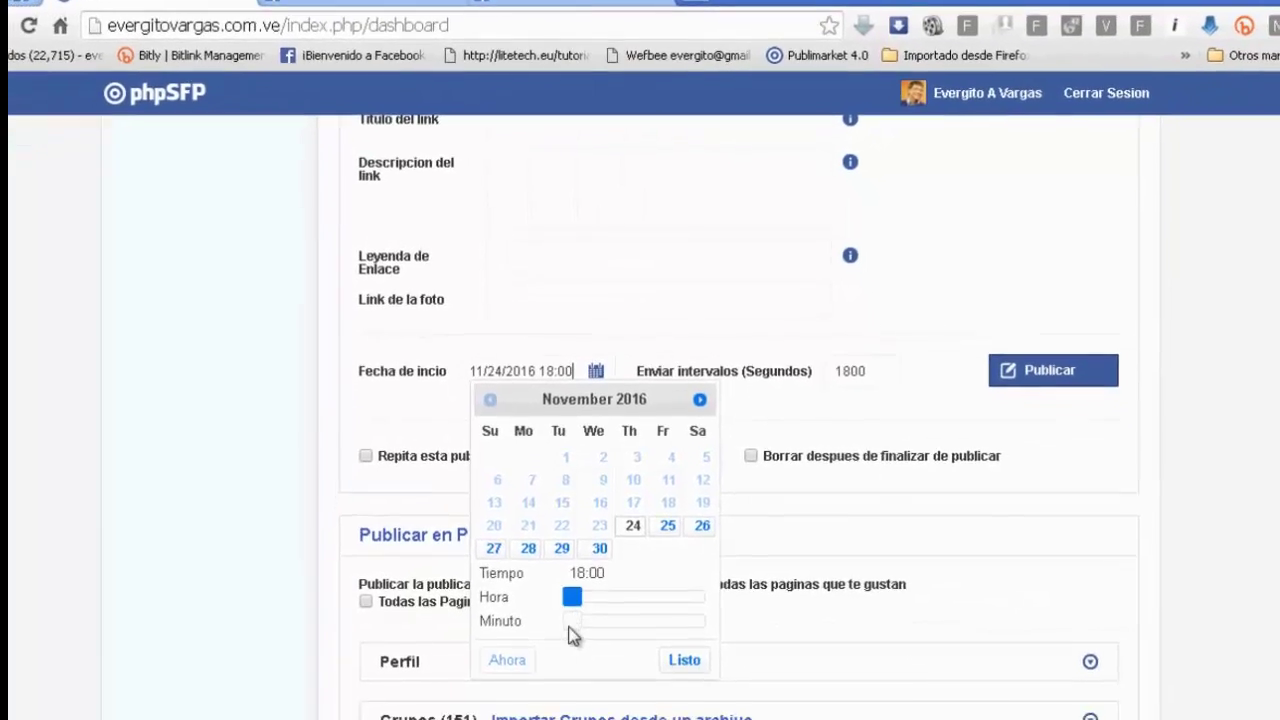
{"action": "left_click", "coordinate": [512, 606]}
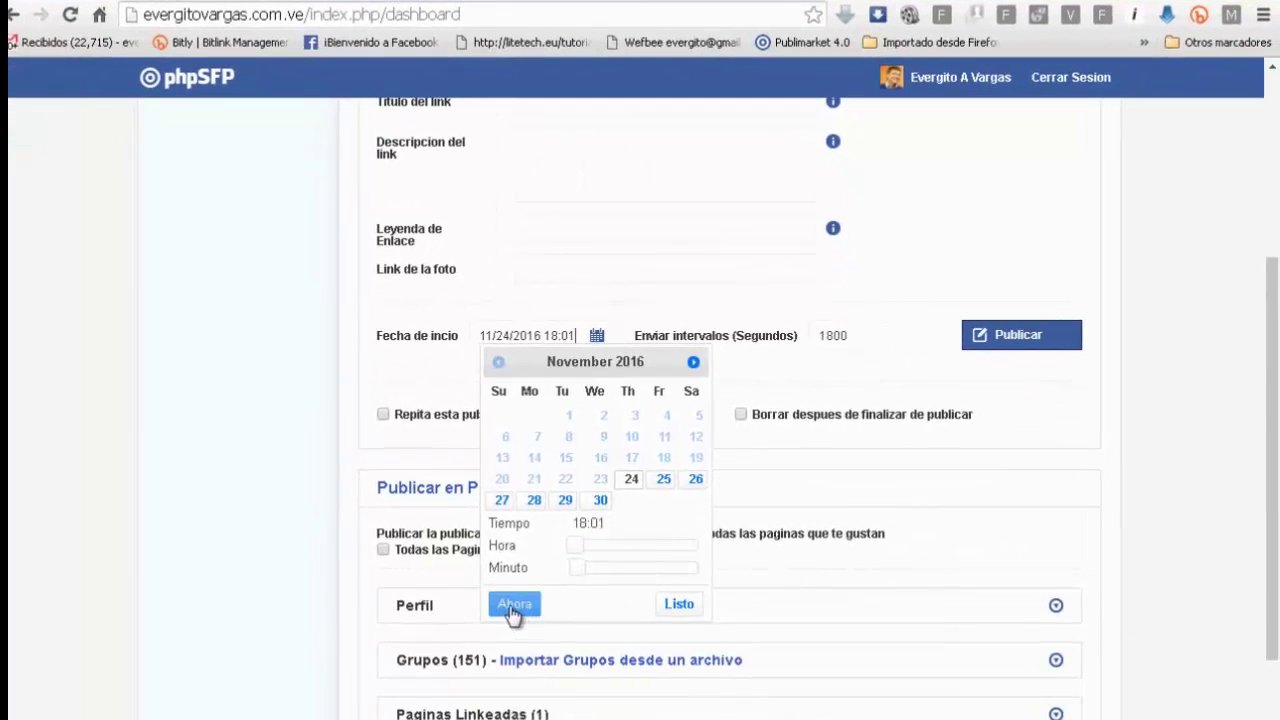
{"action": "left_click", "coordinate": [680, 605]}
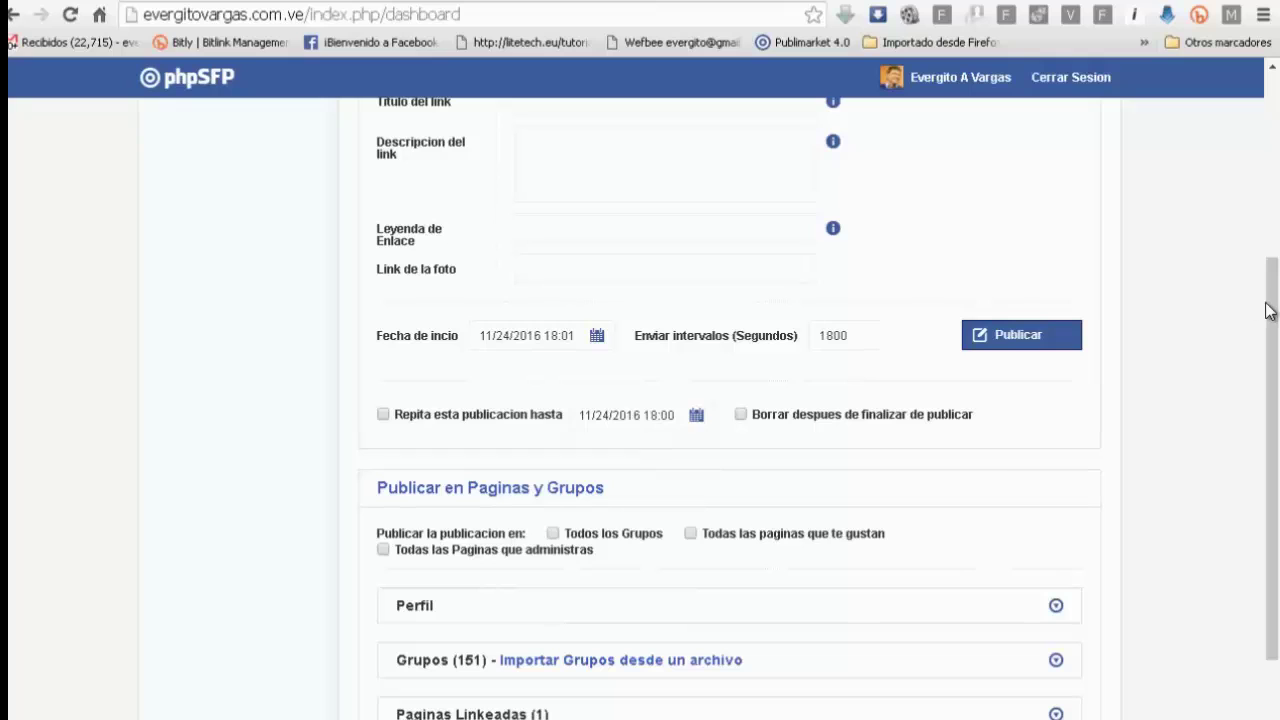
Target the publication at all groups and expand the list of groups.
{"action": "left_click_drag", "start_coordinate": [1272, 315], "coordinate": [1272, 398]}
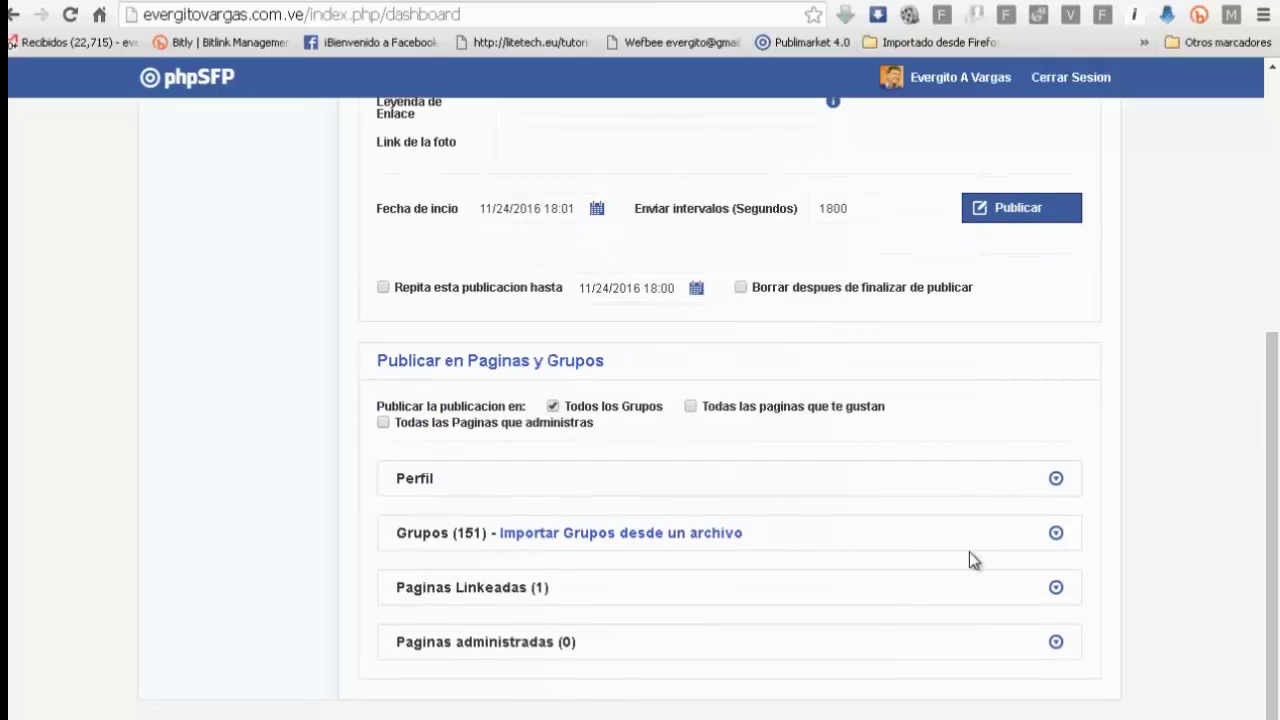
{"action": "left_click", "coordinate": [1056, 535]}
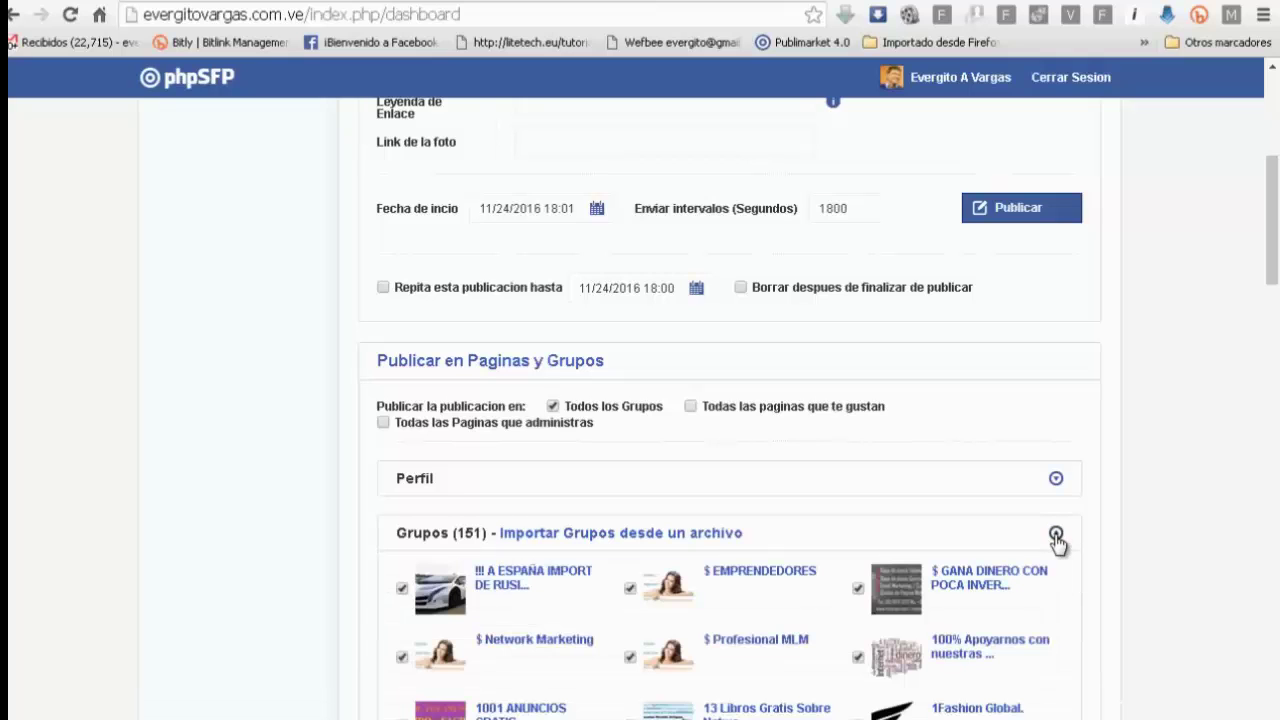
{"action": "left_click_drag", "start_coordinate": [1273, 172], "coordinate": [1273, 233]}
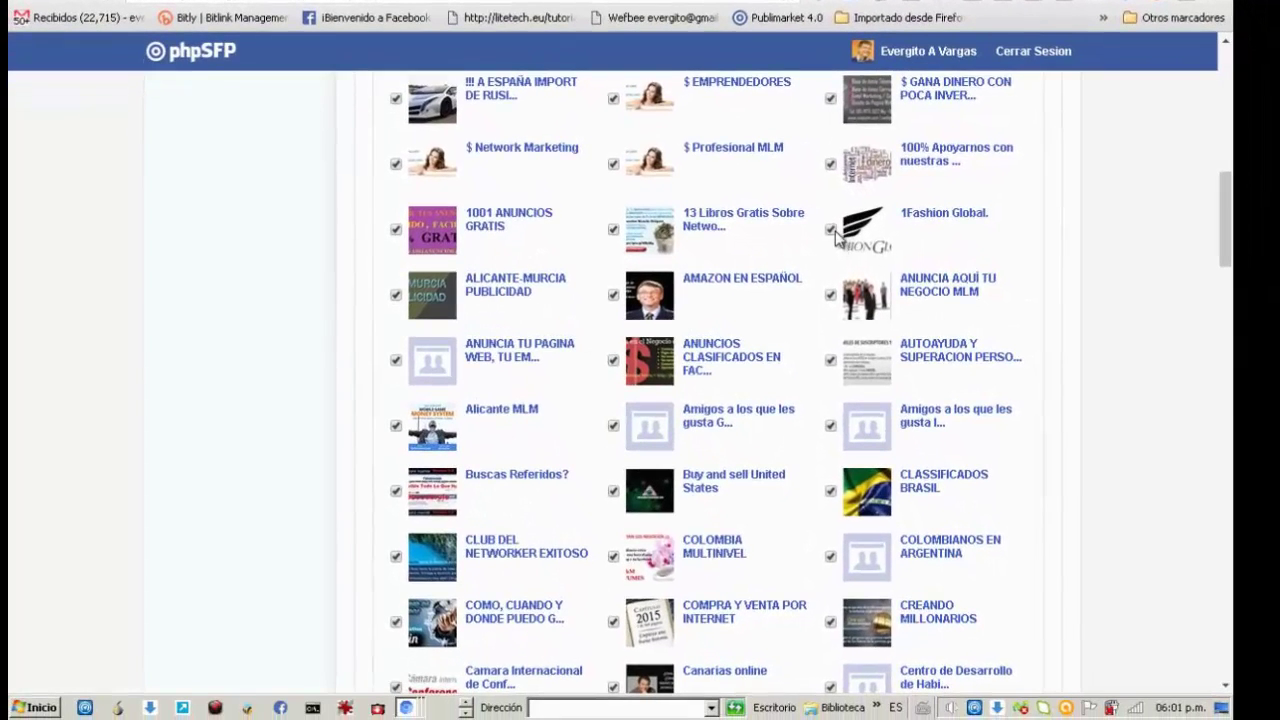
Exclude individual groups such as 1Fashion Global. and $ Network Marketing from the publication's targets.
{"action": "left_click", "coordinate": [831, 229]}
{"action": "left_click", "coordinate": [396, 163]}
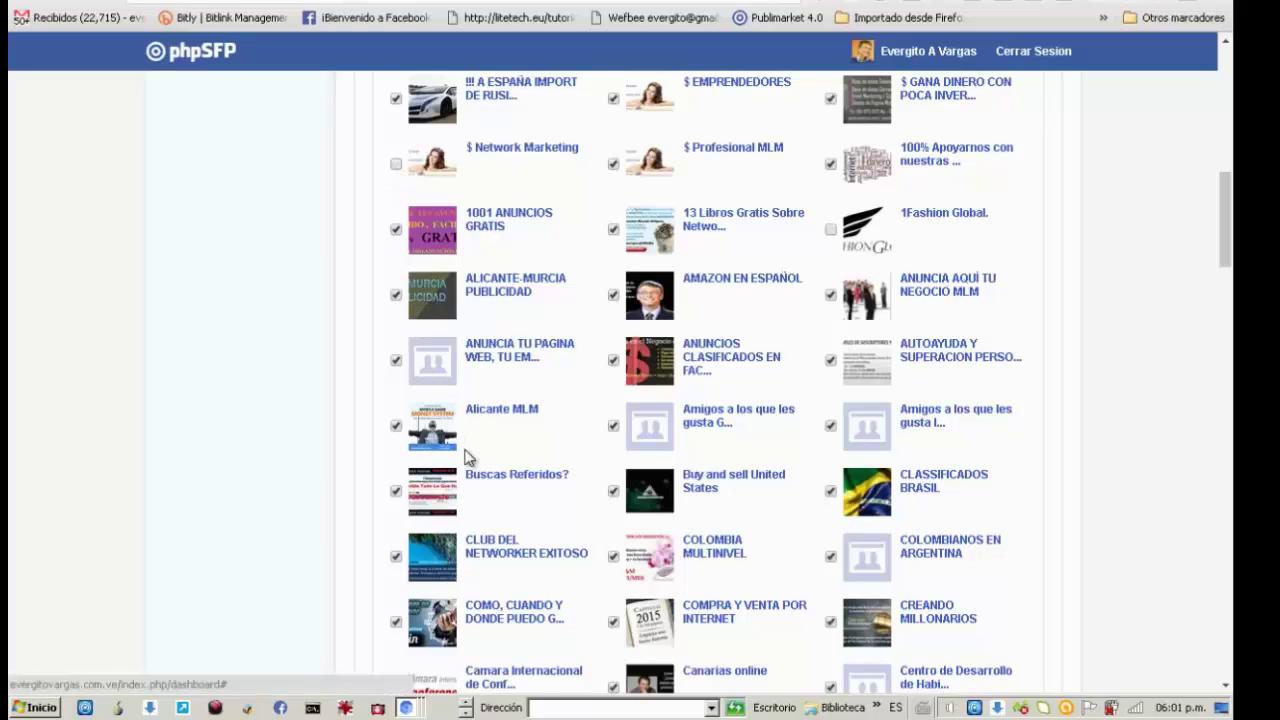
{"action": "left_click", "coordinate": [613, 491]}
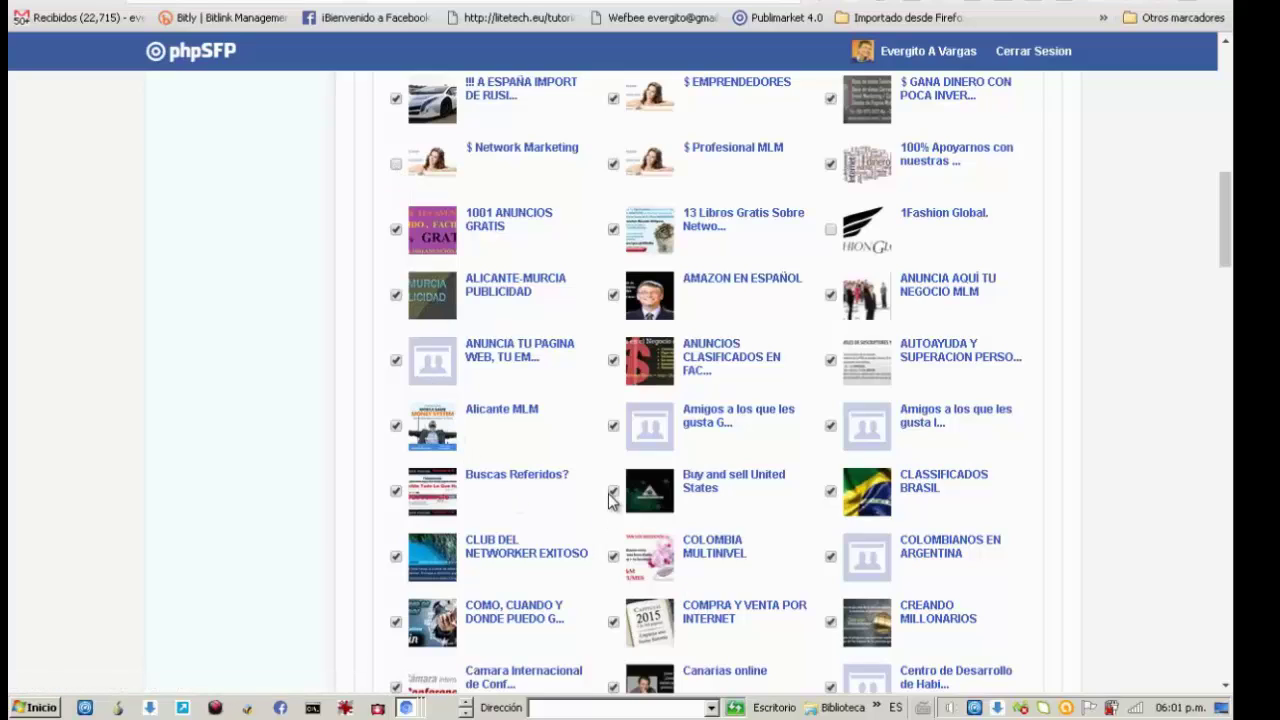
{"action": "left_click", "coordinate": [613, 425]}
{"action": "left_click", "coordinate": [613, 295]}
{"action": "left_click", "coordinate": [831, 491]}
Review the full Link URL entered for the publication.
{"action": "left_click_drag", "start_coordinate": [1226, 222], "coordinate": [1216, 70]}
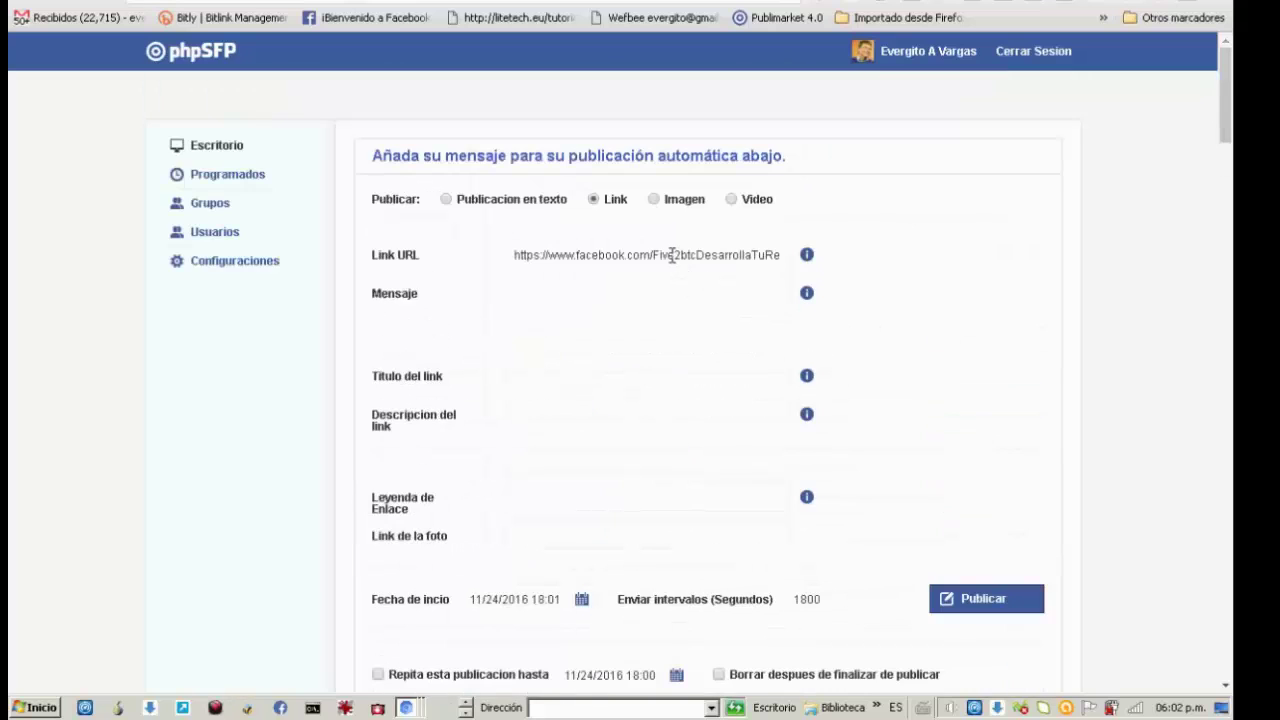
{"action": "left_click_drag", "start_coordinate": [670, 257], "coordinate": [563, 250]}
{"action": "left_click", "coordinate": [563, 250]}
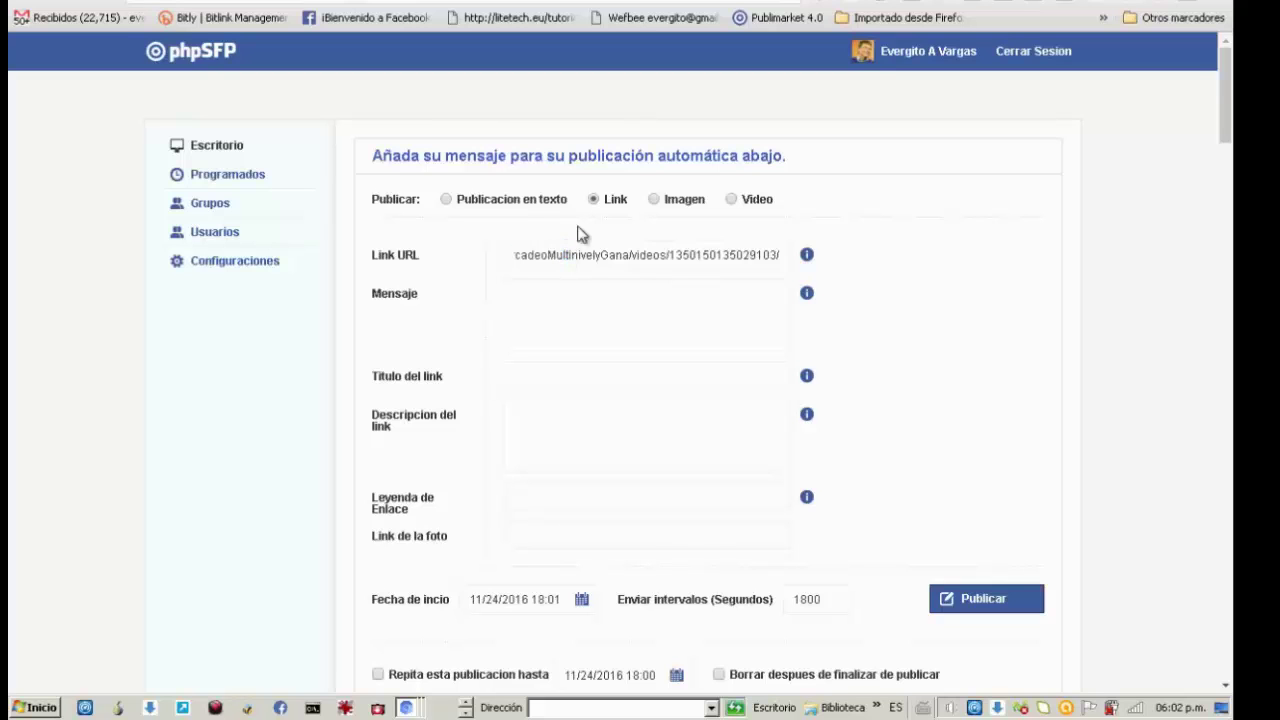
Set the start date to the current time, 11/24/2016 18:02, and submit the publication for the selected groups.
{"action": "scroll", "coordinate": [1226, 92], "scroll_direction": "down", "scroll_amount": 2}
{"action": "left_click_drag", "start_coordinate": [1226, 92], "coordinate": [1226, 120]}
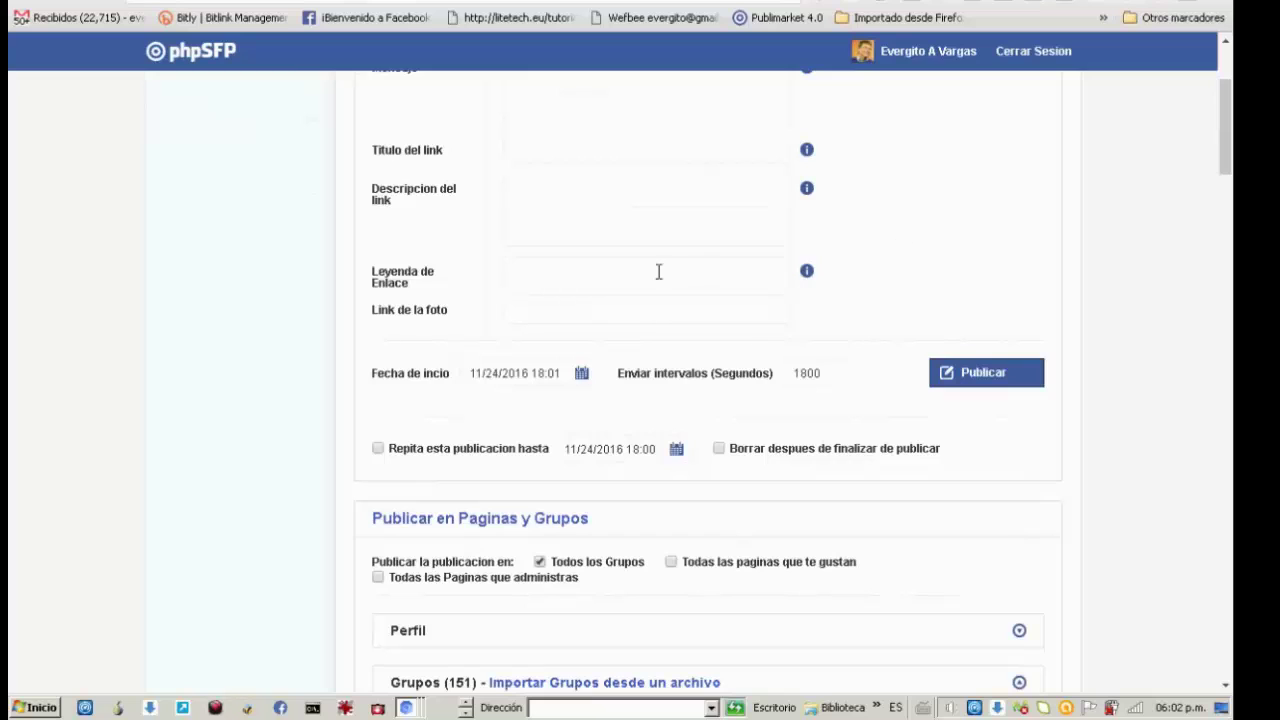
{"action": "left_click", "coordinate": [547, 372]}
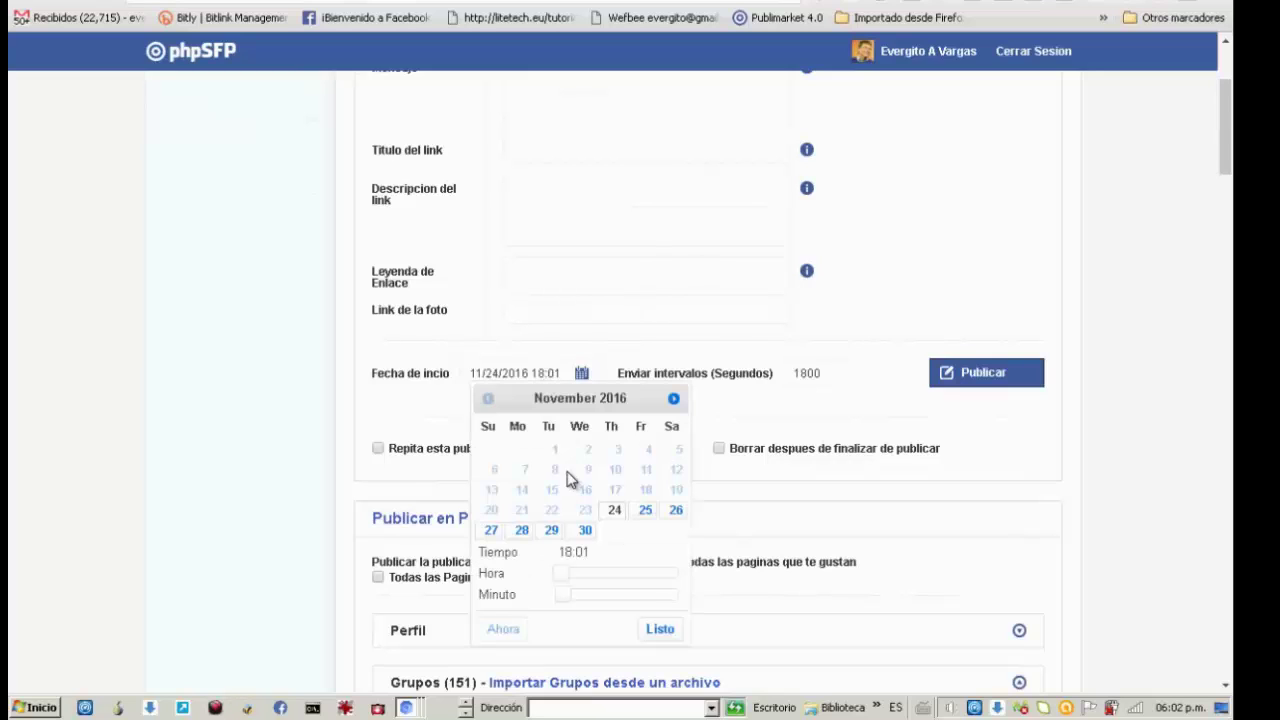
{"action": "left_click", "coordinate": [502, 632]}
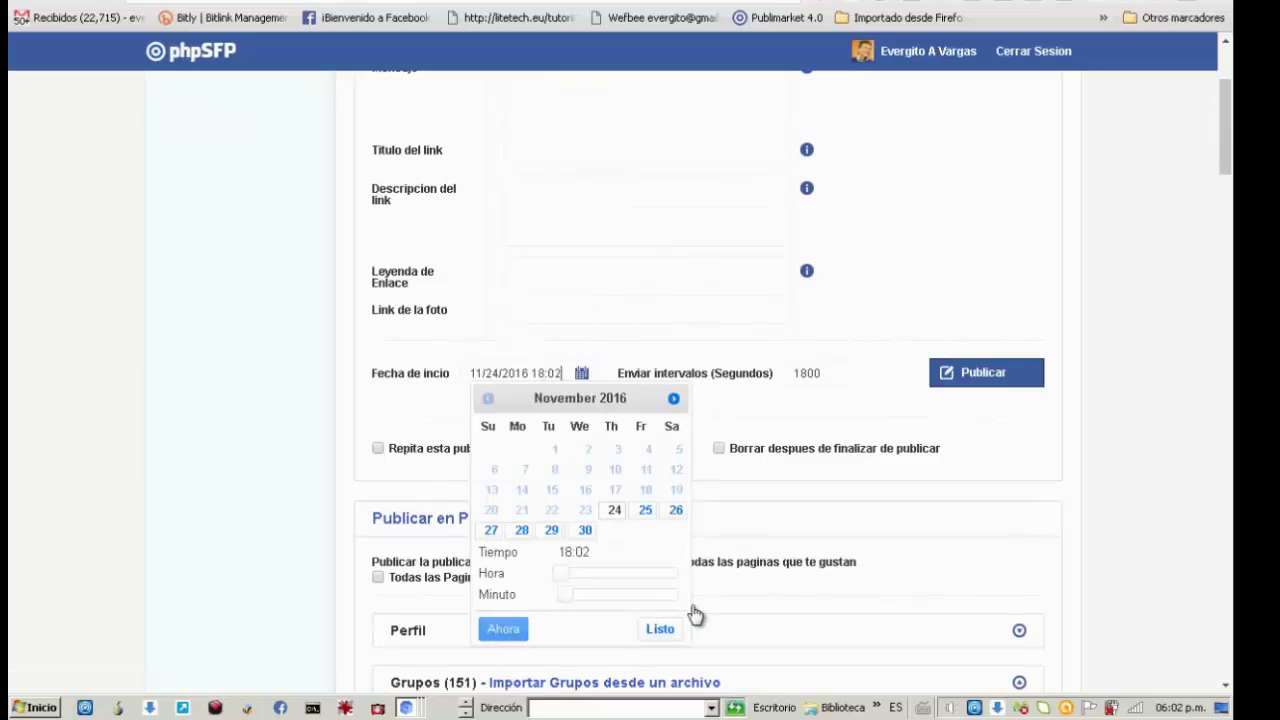
{"action": "left_click", "coordinate": [660, 628]}
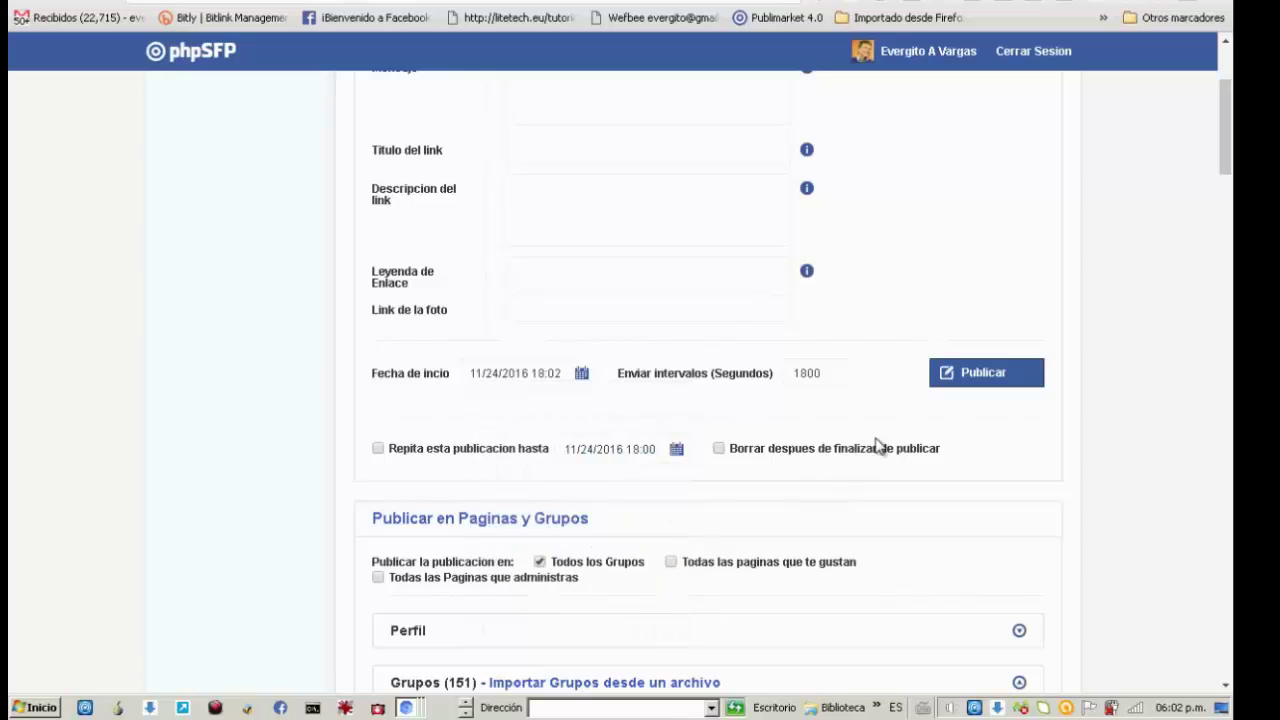
{"action": "left_click", "coordinate": [957, 378]}
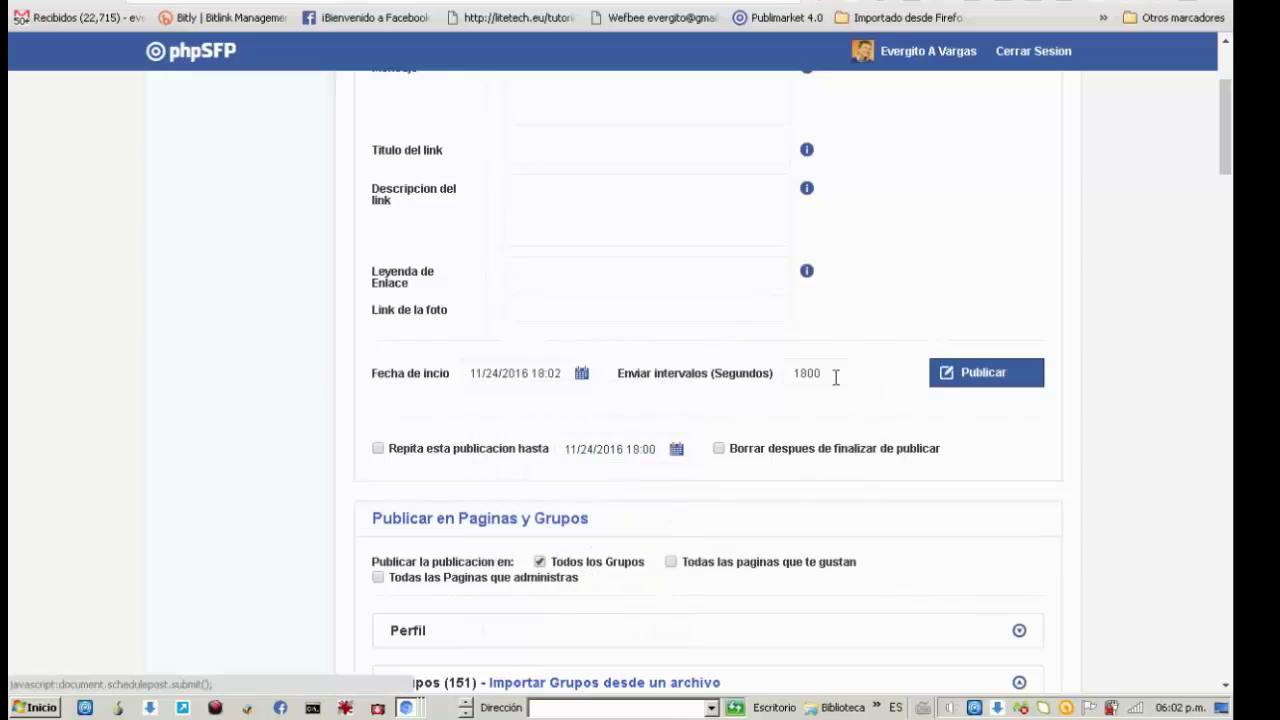
{"action": "left_click", "coordinate": [963, 378]}
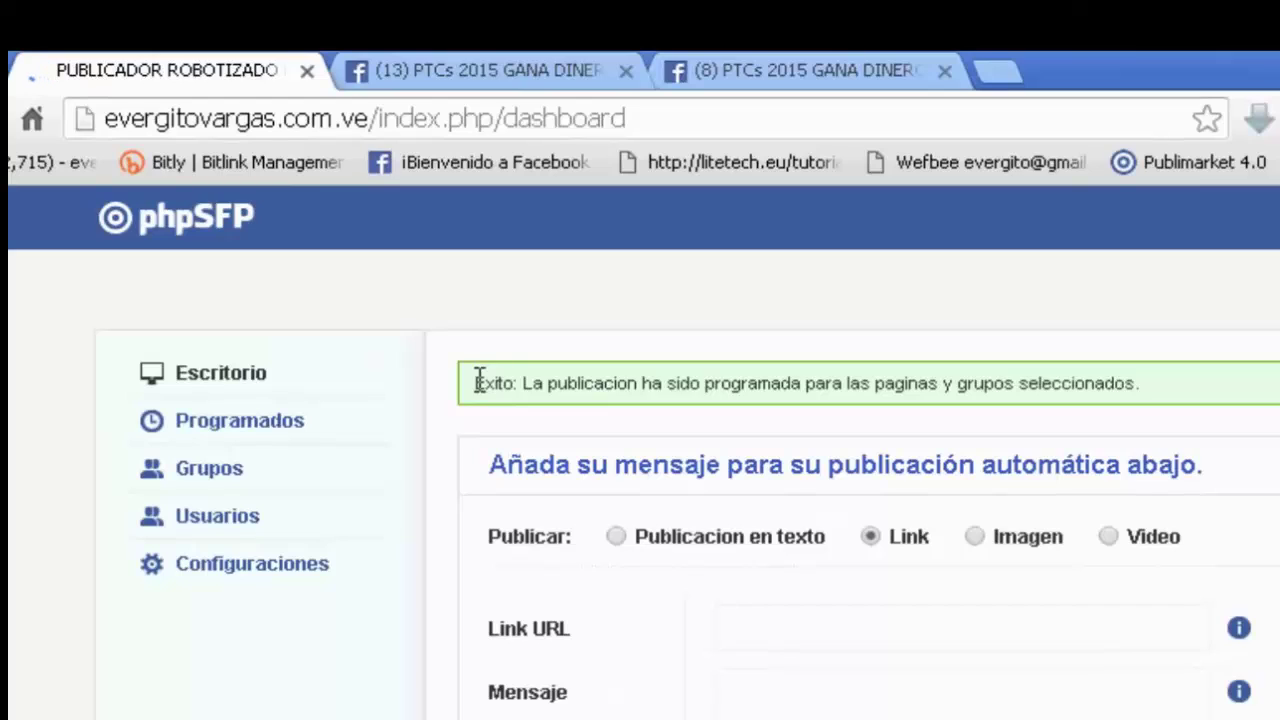
Read the publisher's status message for the submitted publication and switch to the first open PTCs 2015 Facebook page.
{"action": "left_click_drag", "start_coordinate": [477, 380], "coordinate": [1140, 389]}
{"action": "left_click", "coordinate": [1152, 381]}
{"action": "left_click", "coordinate": [480, 70]}
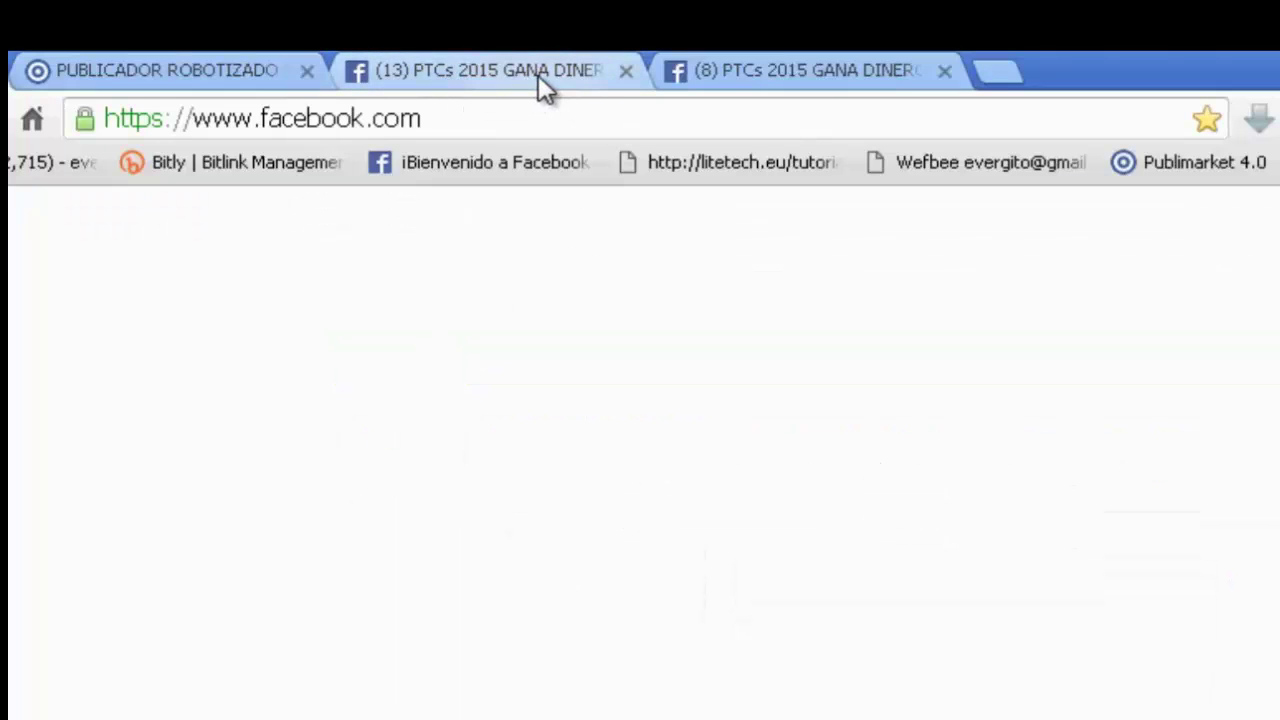